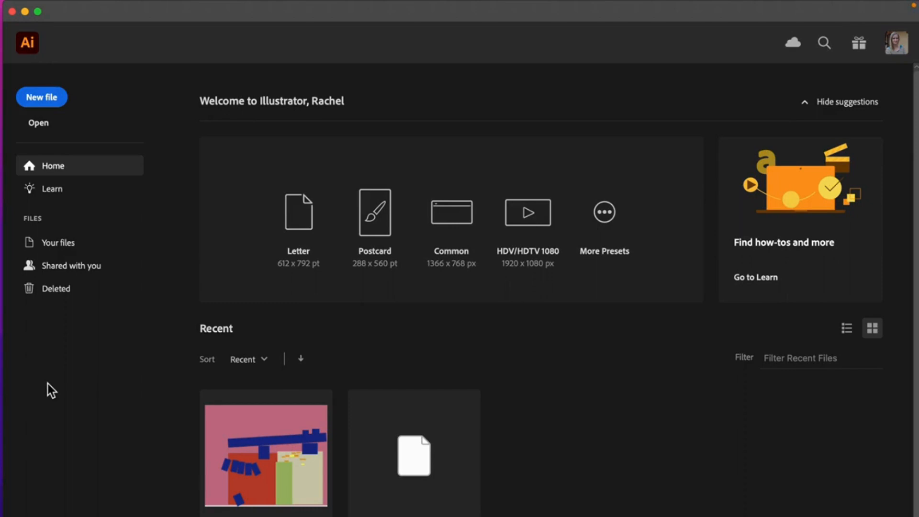
Step: Start a new document 5 in wide and 5 in high, and name it RG-logos
left_click(41, 97)
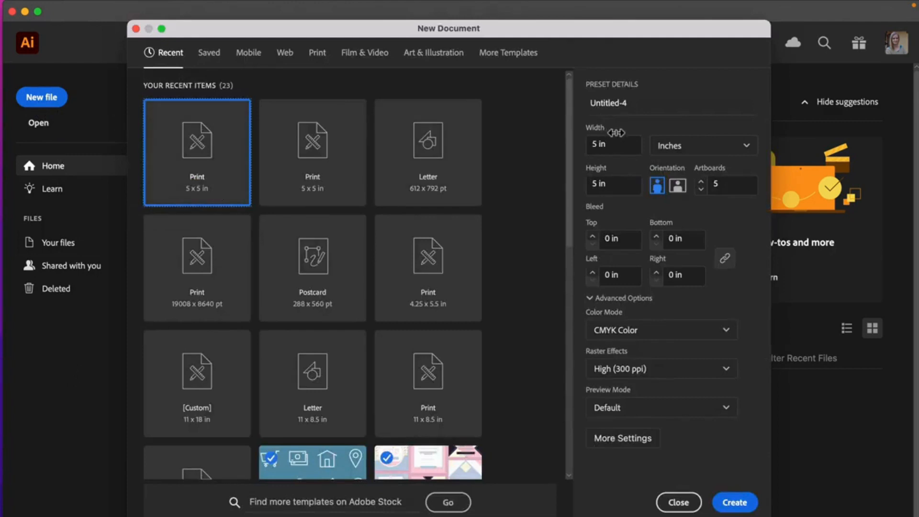
left_click(592, 144)
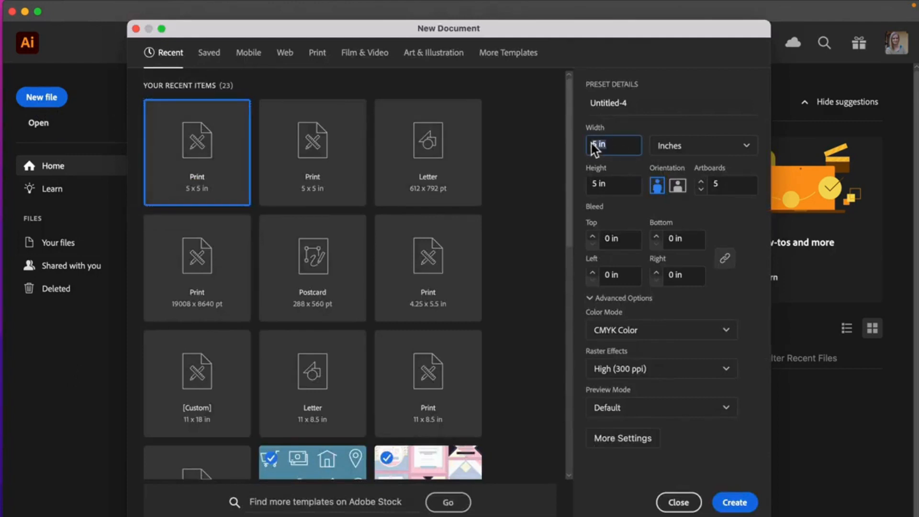
left_click(616, 186)
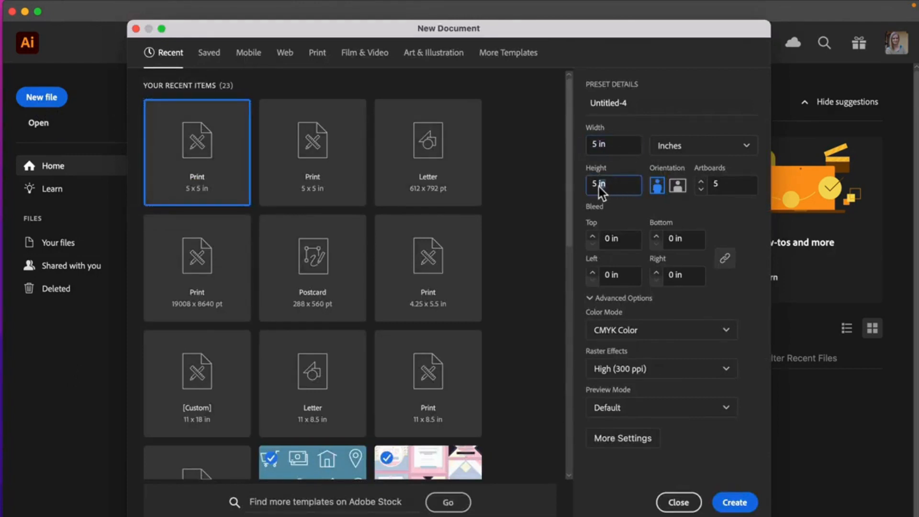
left_click(608, 103)
left_click_drag(645, 103, 551, 104)
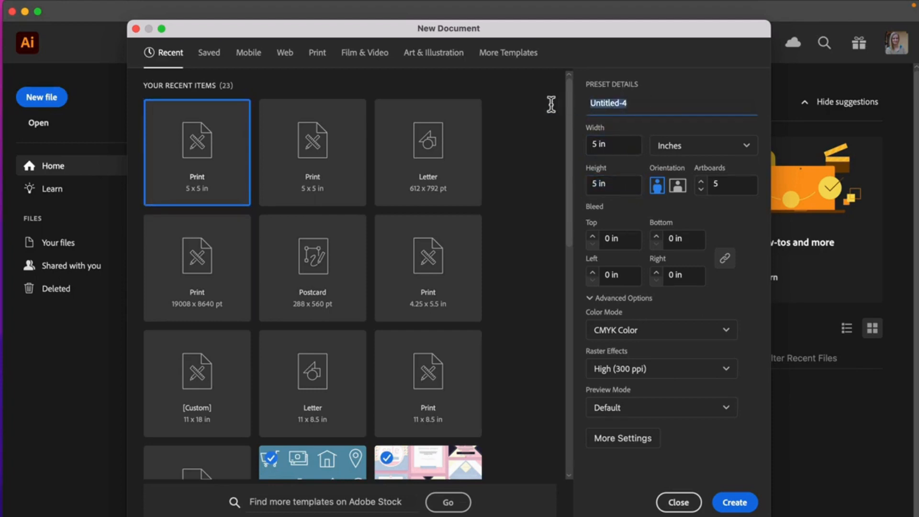
type("R")
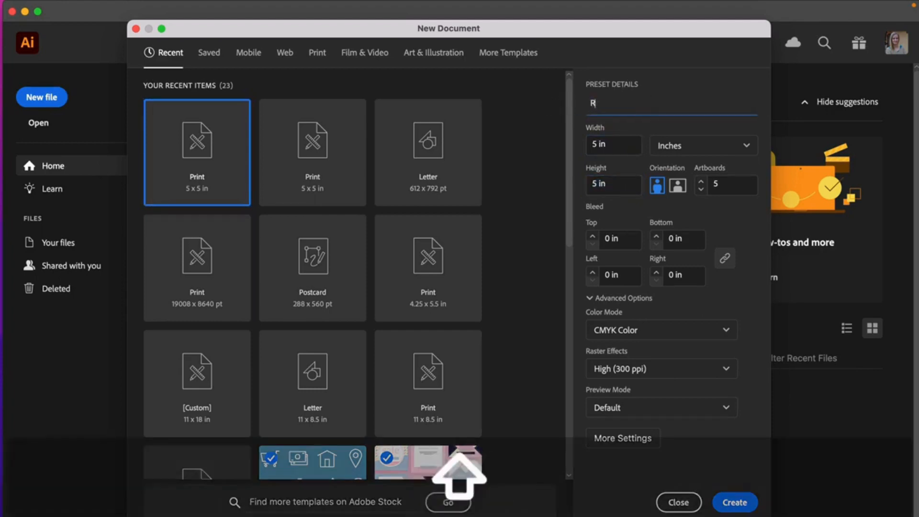
type("G-logos")
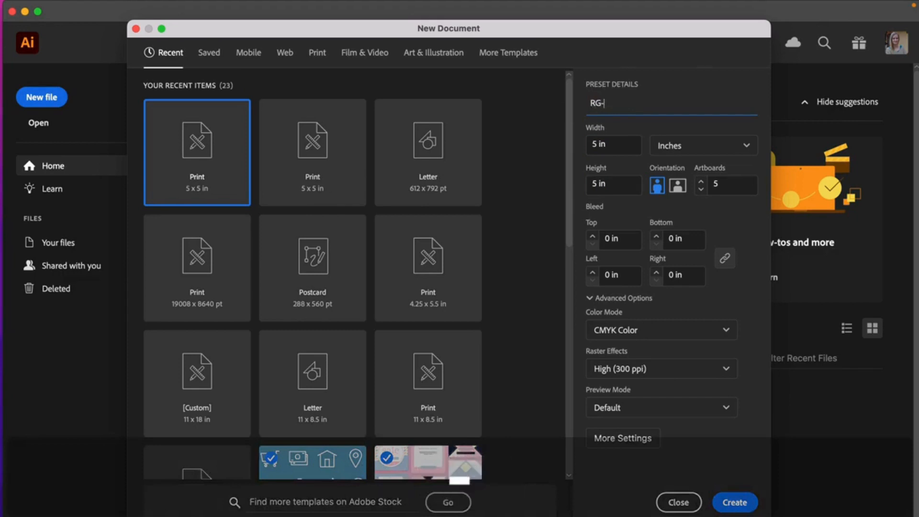
double_click(602, 110)
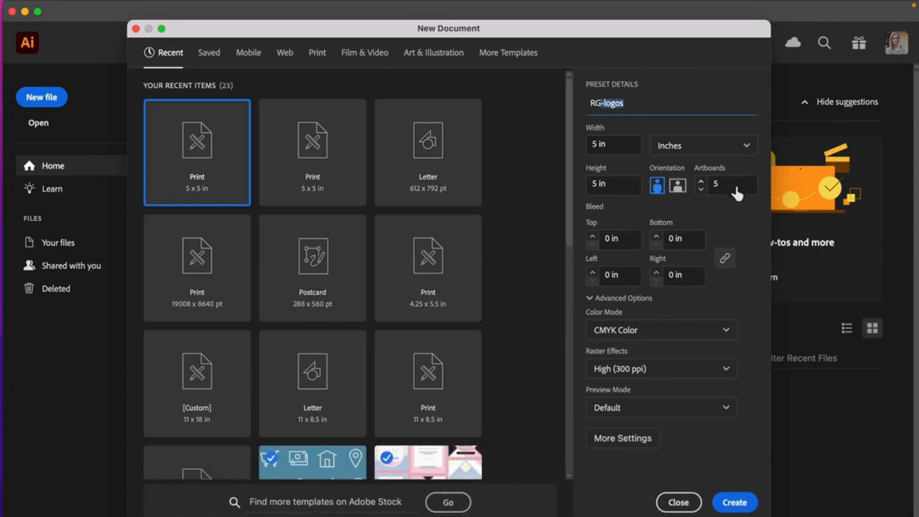
Step: Create the document with 5 artboards arranged in a row and 3 in spacing between them
left_click(721, 185)
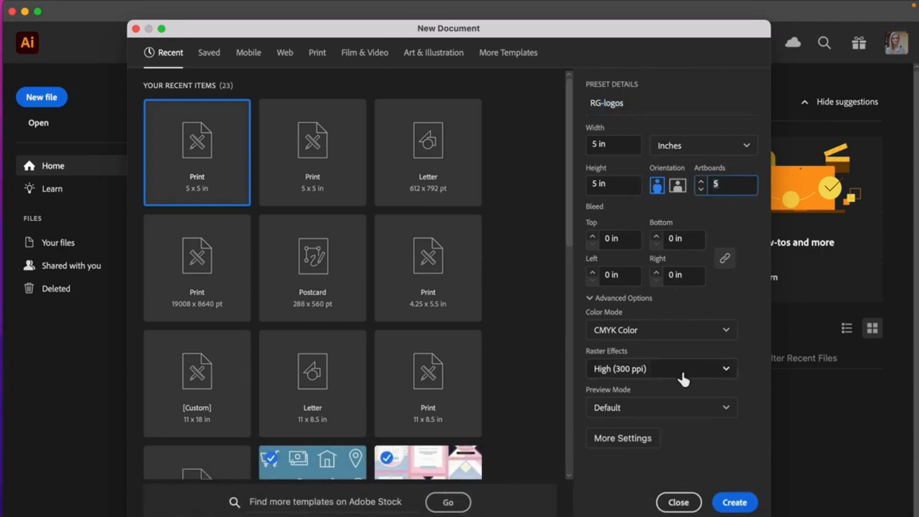
left_click(643, 439)
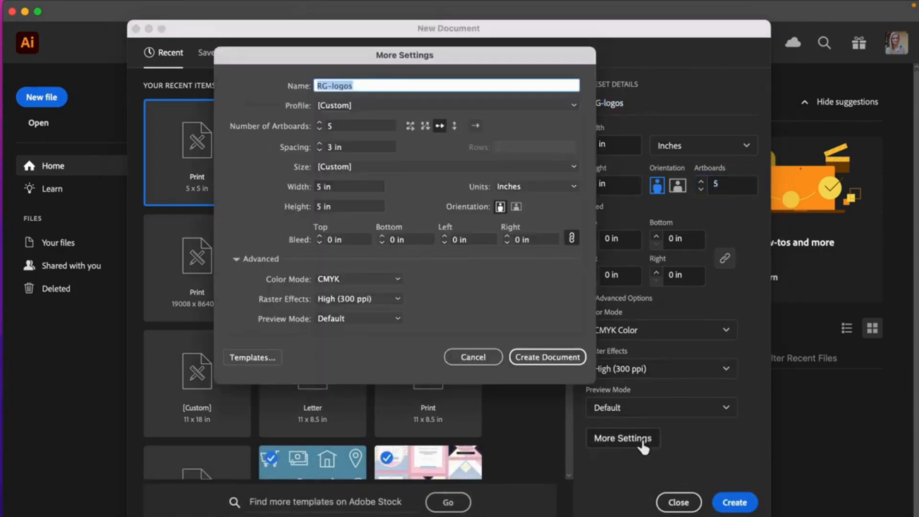
left_click(442, 129)
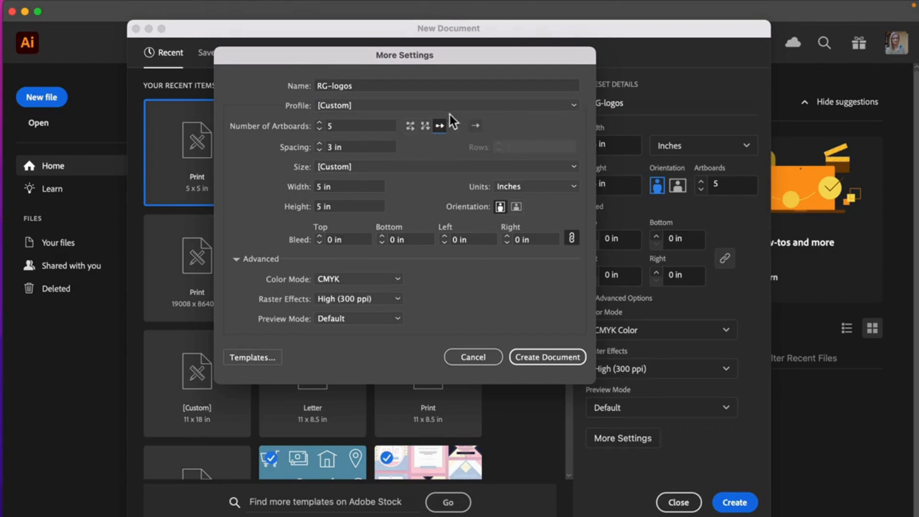
left_click(332, 149)
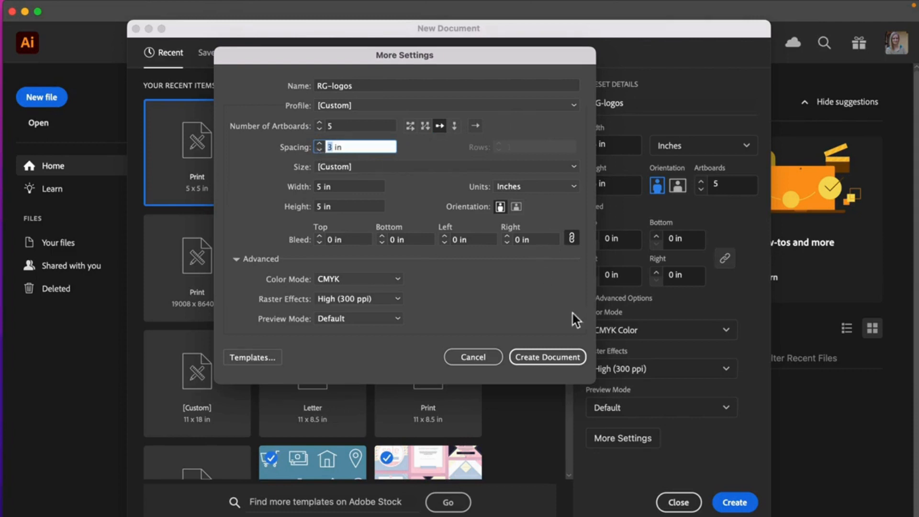
left_click(556, 358)
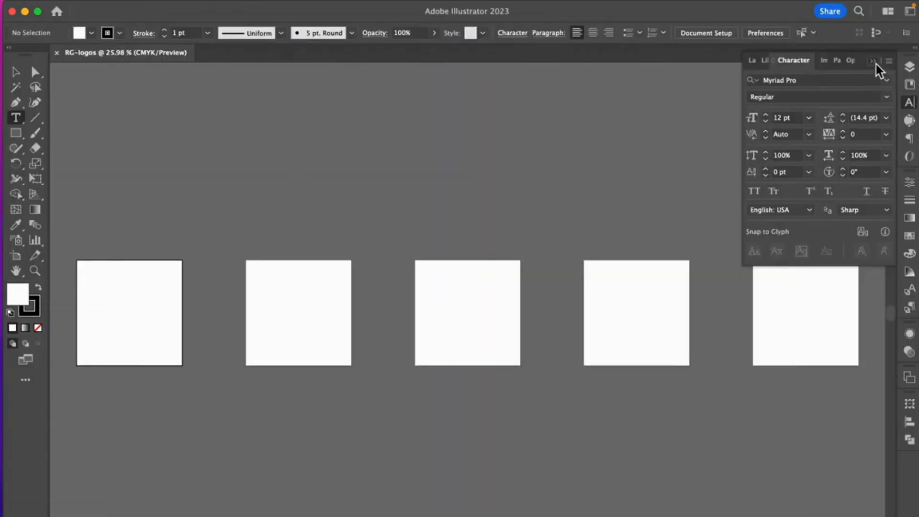
Step: Draw an area text frame covering most of the first artboard and enter a lowercase "r" in it
left_click(873, 61)
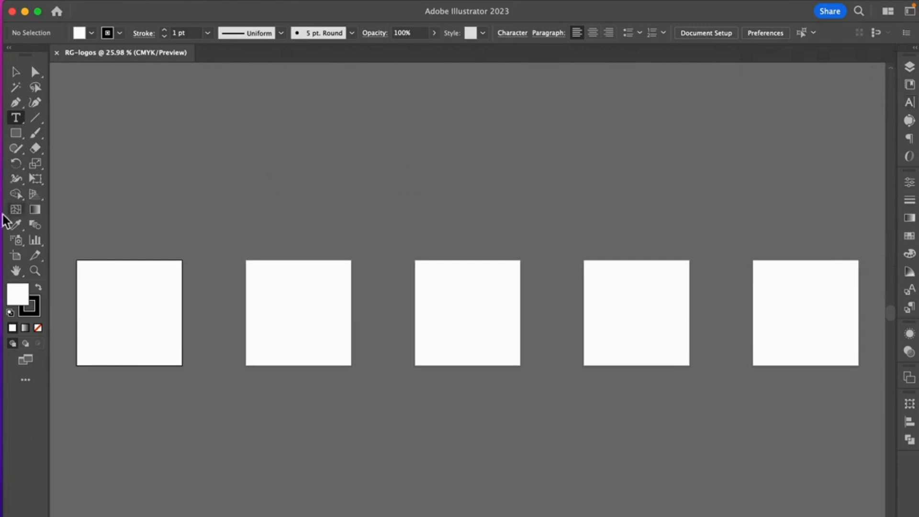
left_click(35, 269)
left_click_drag(73, 251, 308, 355)
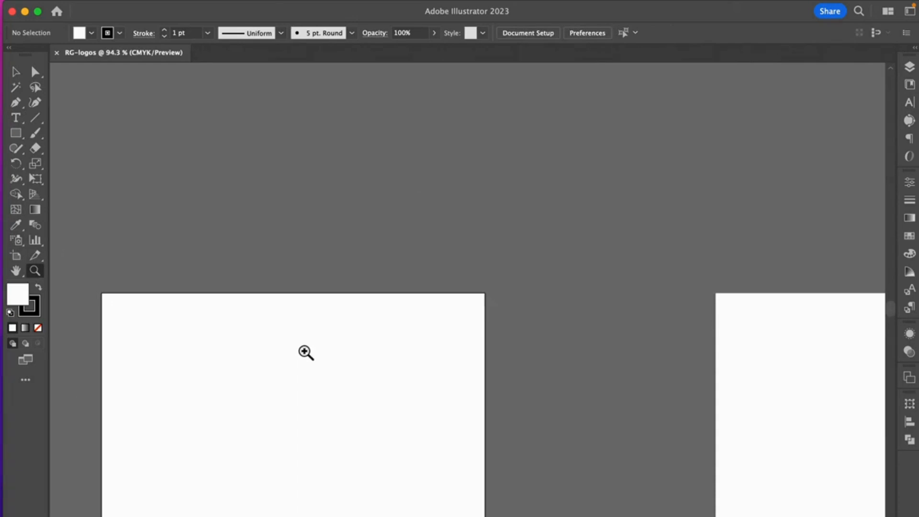
key("space")
left_click_drag(283, 398, 385, 269)
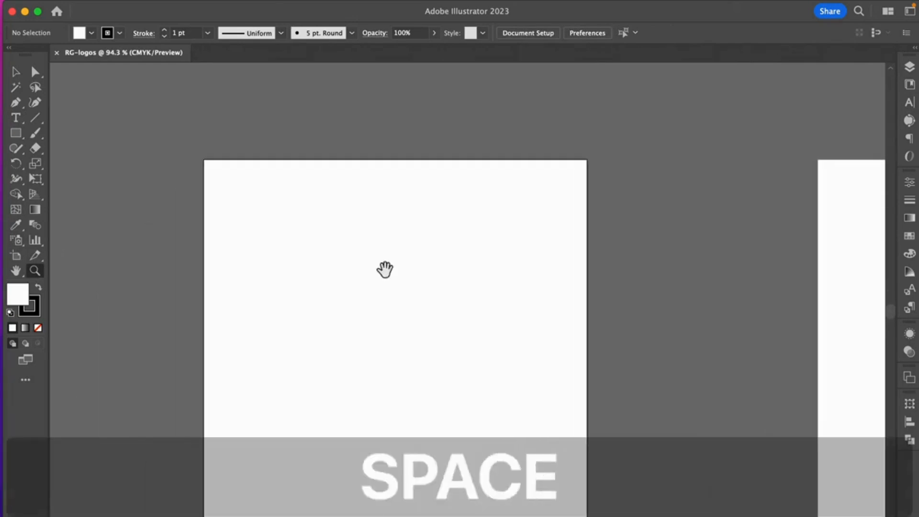
left_click_drag(367, 318, 429, 259)
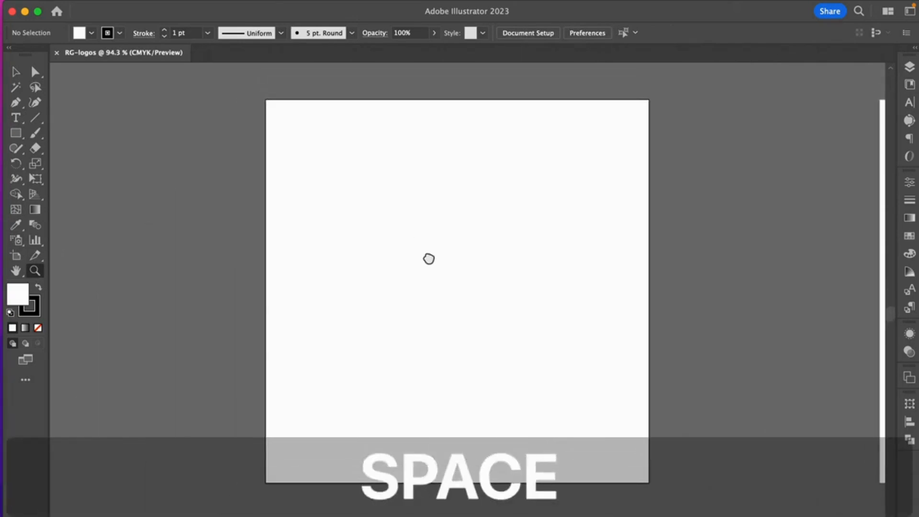
left_click(27, 116)
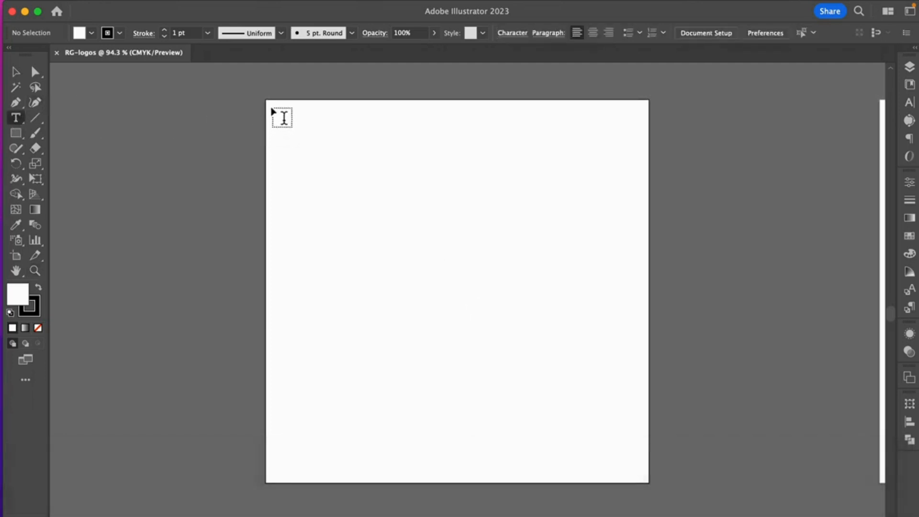
left_click_drag(269, 107, 626, 474)
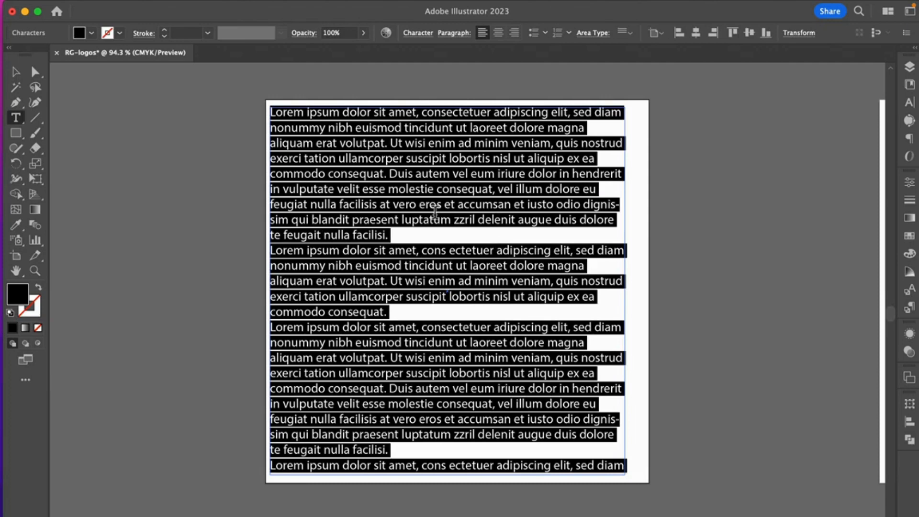
type("r")
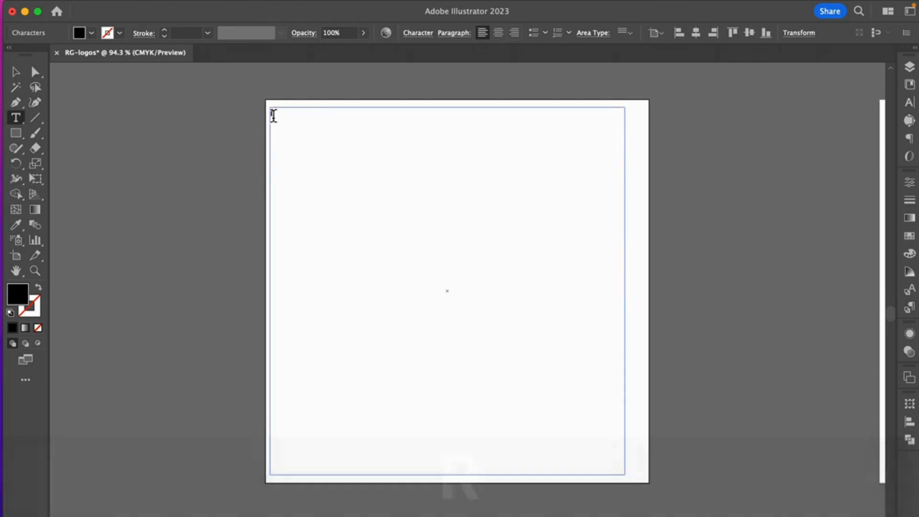
Step: Set the font size of the letter r to 300 pt
double_click(272, 113)
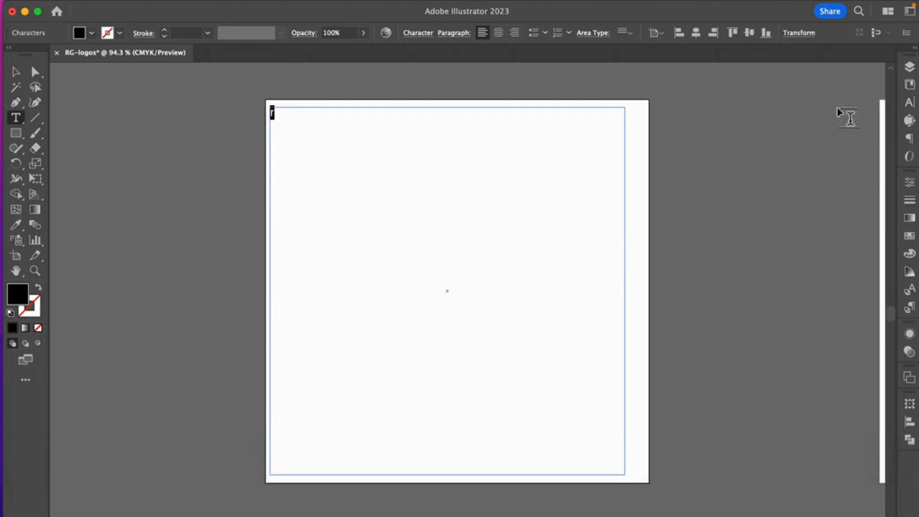
left_click(911, 103)
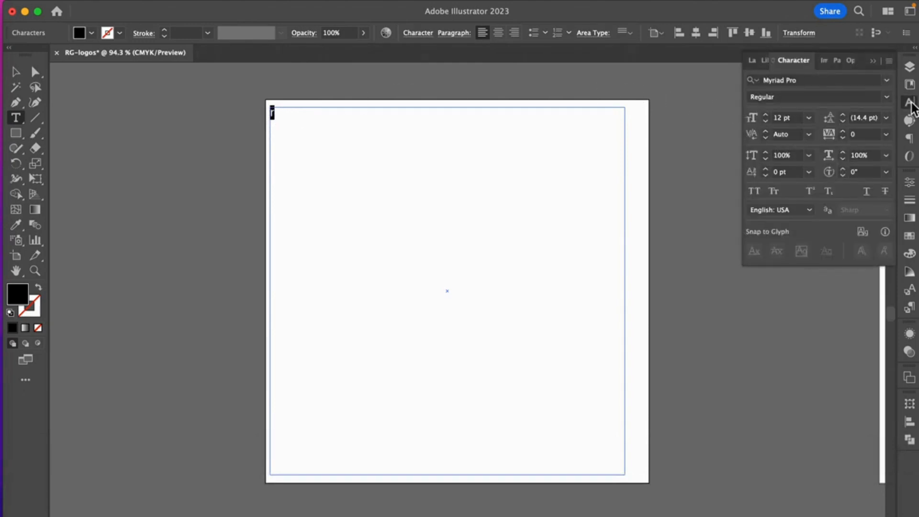
left_click(771, 118)
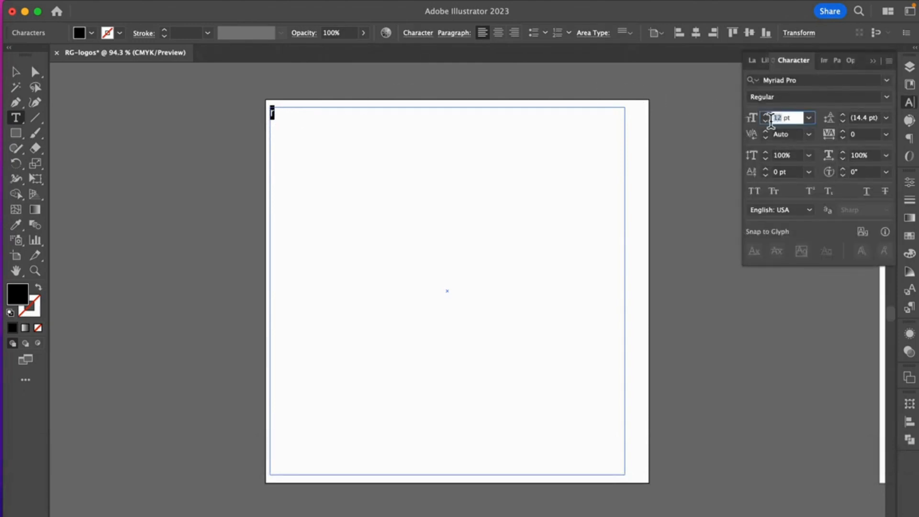
type("300")
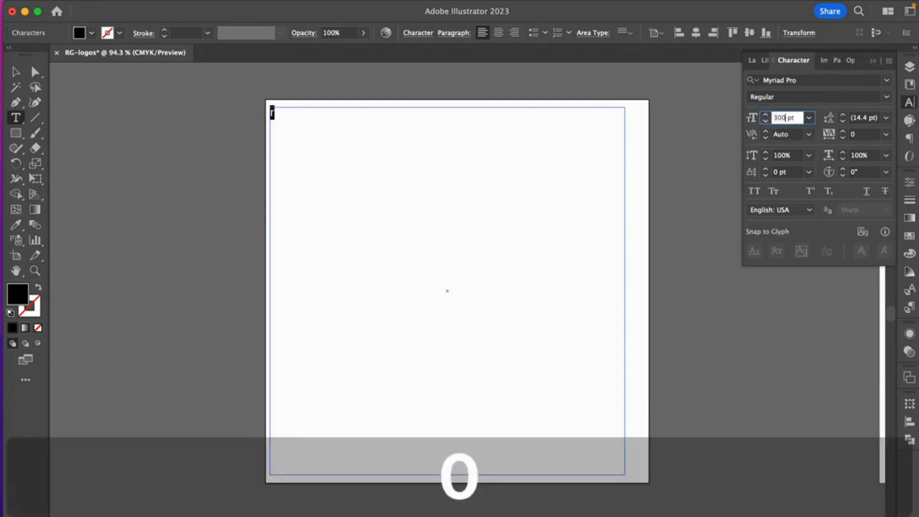
key("Return")
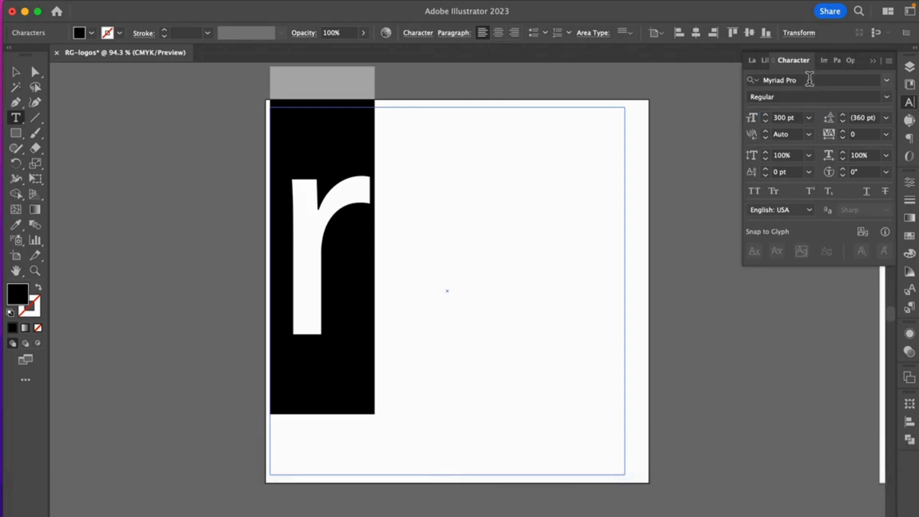
Step: Change the letter r's font to Bodoni 72 Oldstyle Bold
left_click(783, 82)
type("Bod")
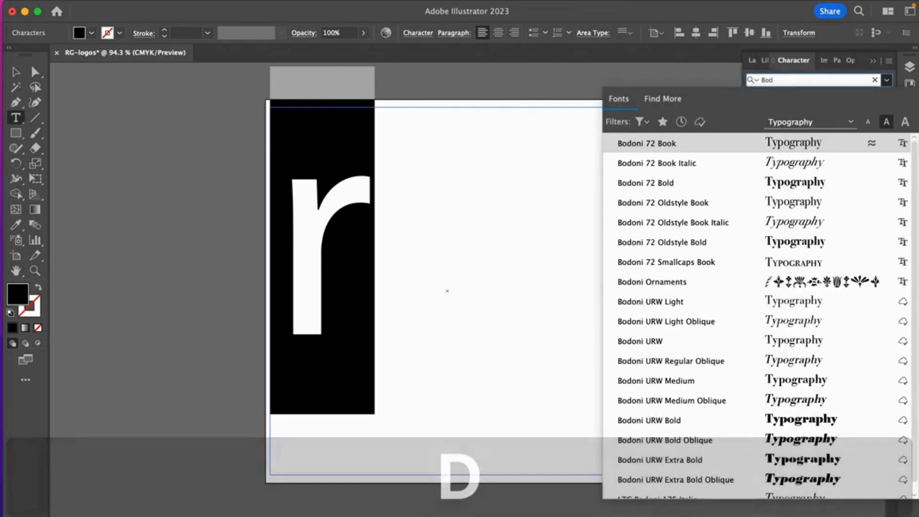
type("oni")
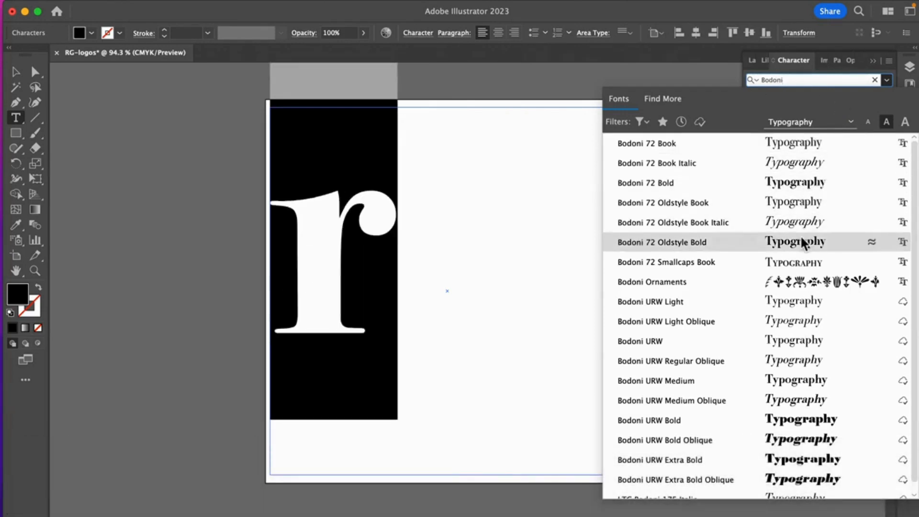
left_click(804, 244)
Step: Move the letter r rightward, away from the left edge of the first artboard
left_click(14, 73)
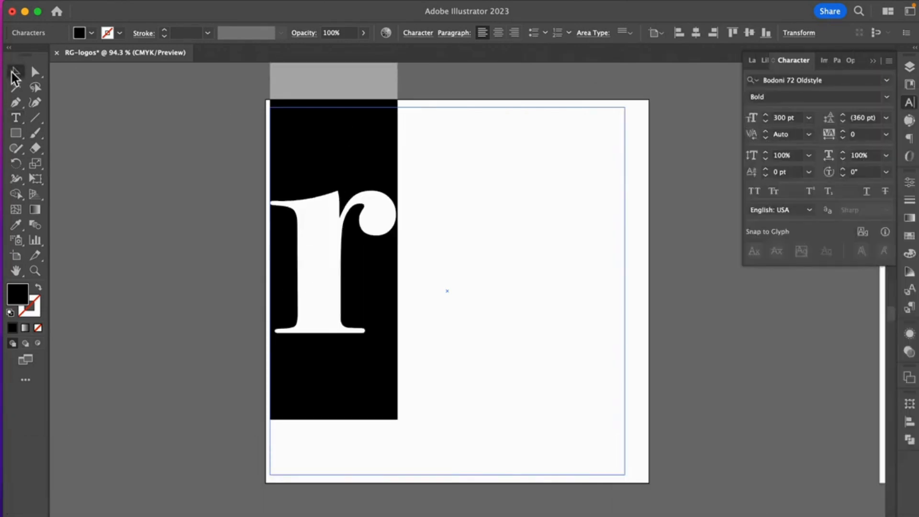
left_click_drag(390, 255, 445, 254)
left_click(15, 119)
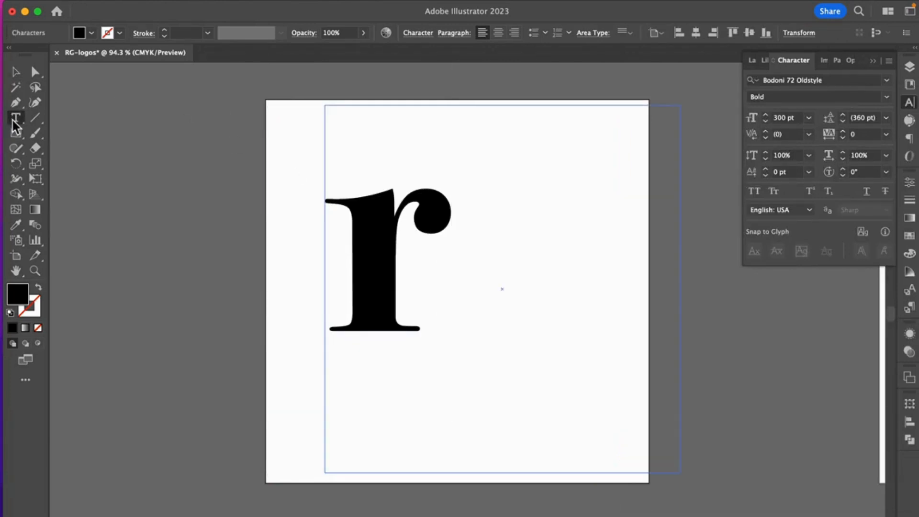
Step: Duplicate the letter r just to its right and replace the copy's text with a lowercase "g"
left_click(15, 73)
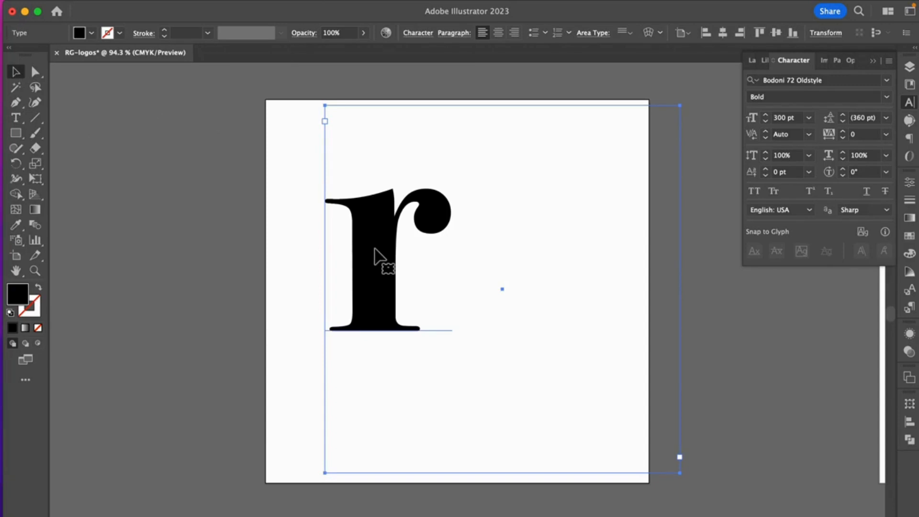
key("alt")
left_click_drag(374, 249, 525, 257)
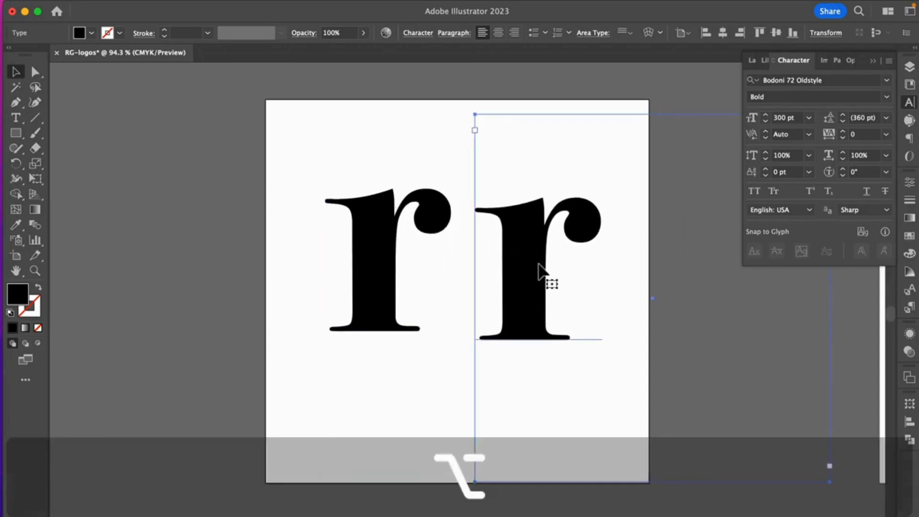
key("t")
left_click_drag(593, 246, 521, 246)
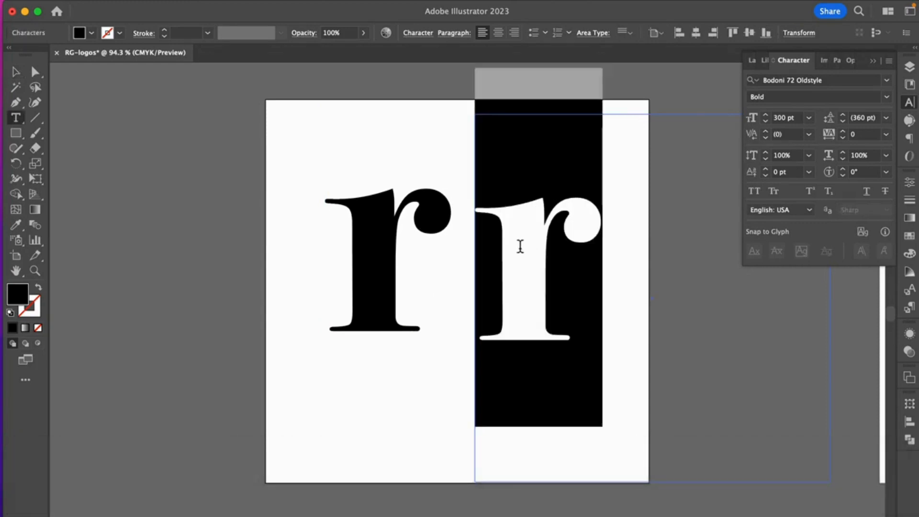
type("g")
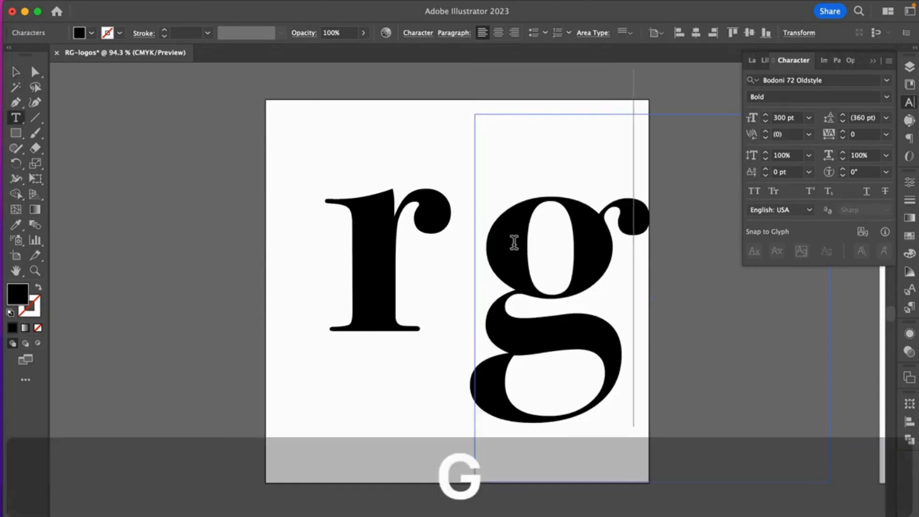
Step: Shift the letter r slightly down and to the left beside the g
left_click(16, 73)
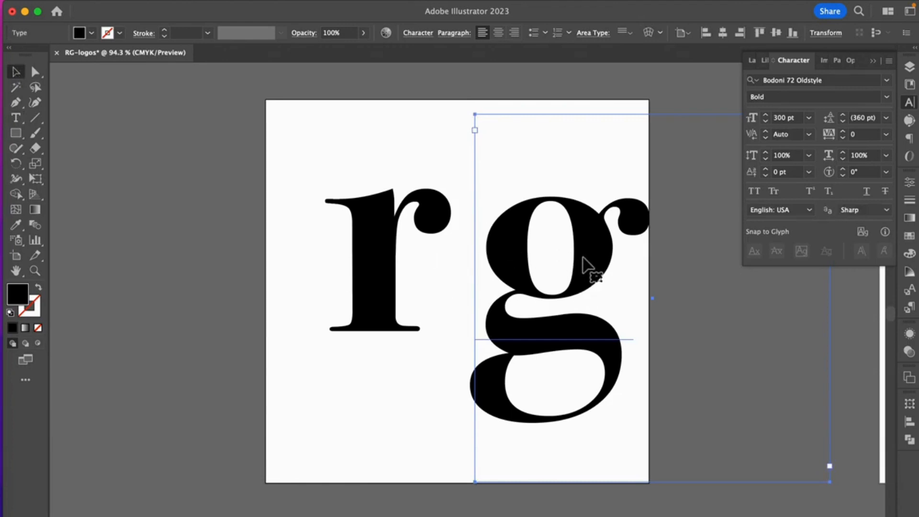
left_click(389, 239)
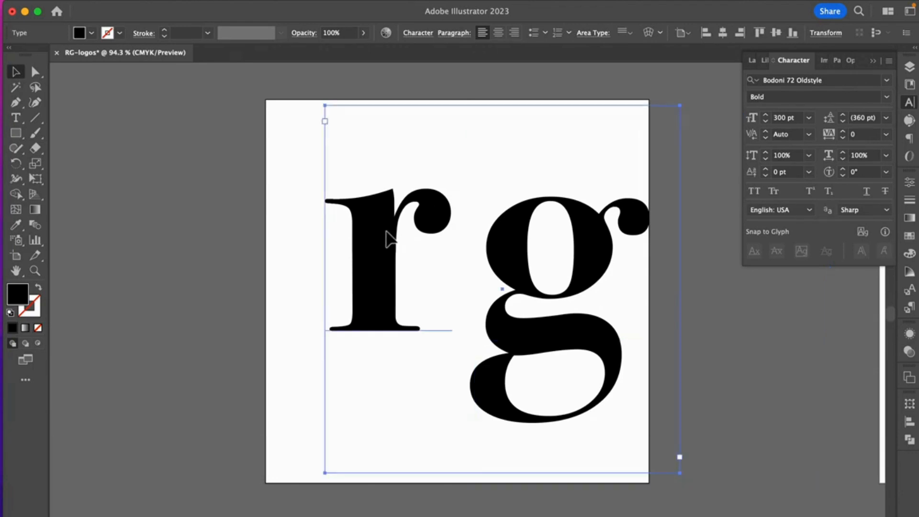
left_click_drag(389, 239, 371, 258)
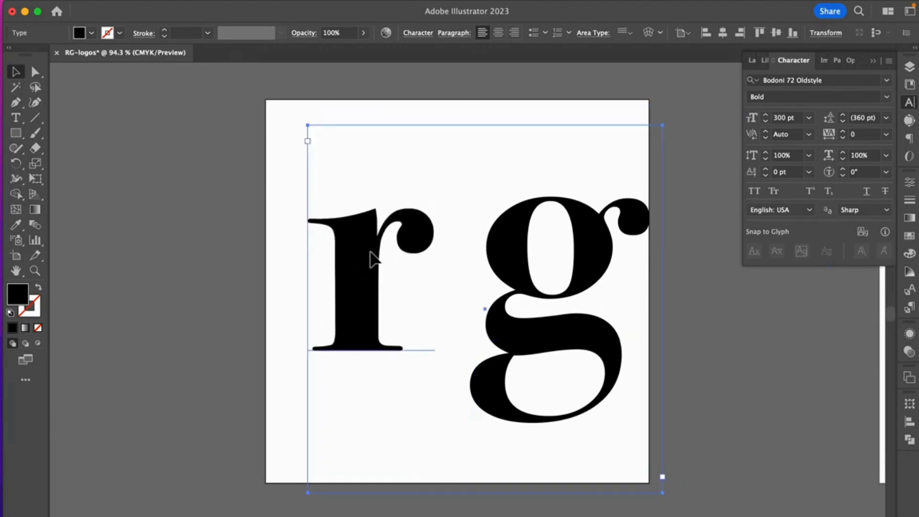
Step: Move the r left past the first artboard's edge and try overlapping the g with its arm before separating the letters
left_click(649, 225)
left_click_drag(649, 224, 550, 225)
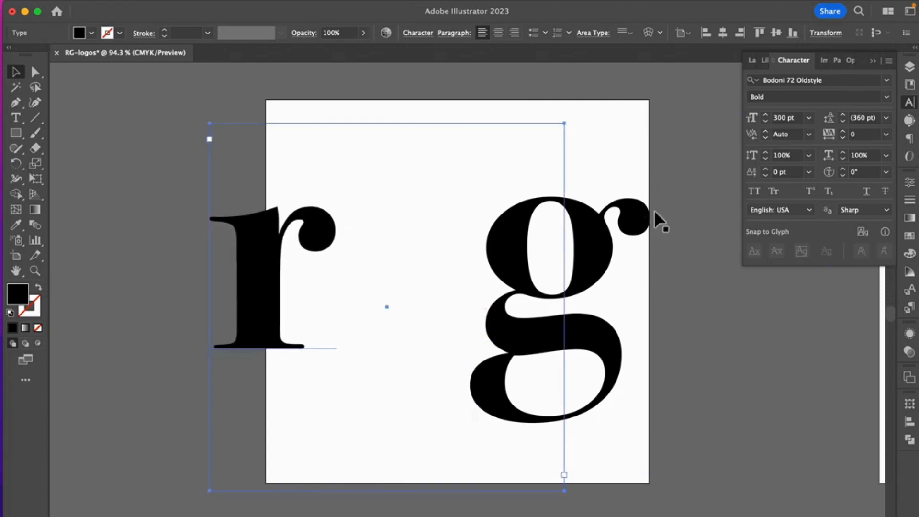
left_click(640, 217)
left_click_drag(640, 218, 493, 196)
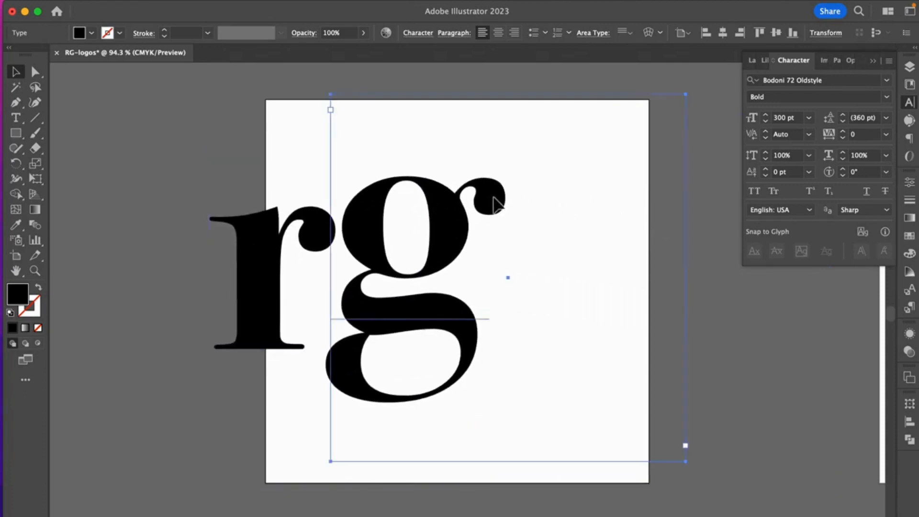
left_click_drag(464, 249, 423, 206)
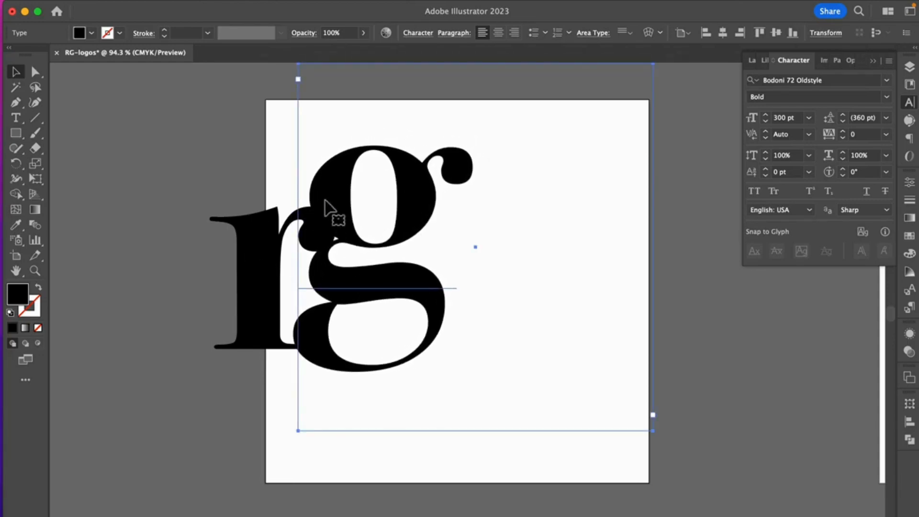
left_click_drag(338, 186, 462, 261)
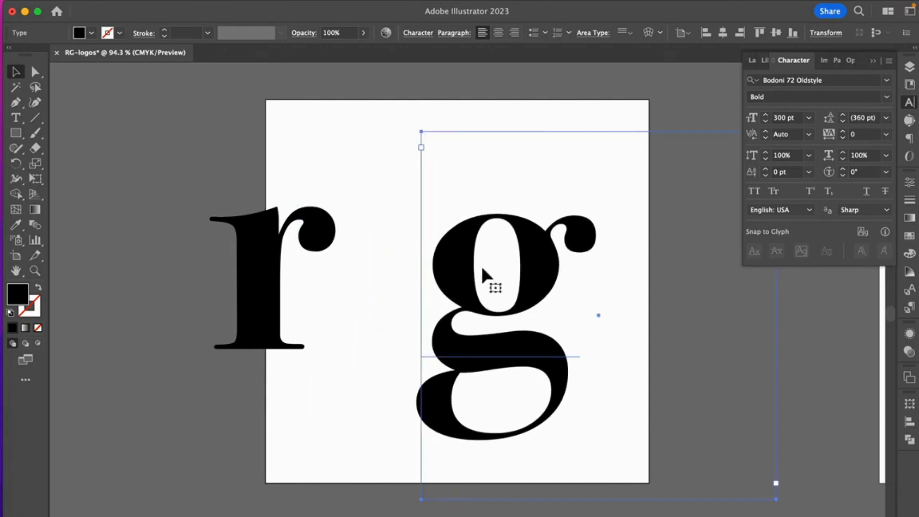
Step: Set the letter g's font size to 400 pt
double_click(463, 267)
left_click_drag(557, 280, 453, 275)
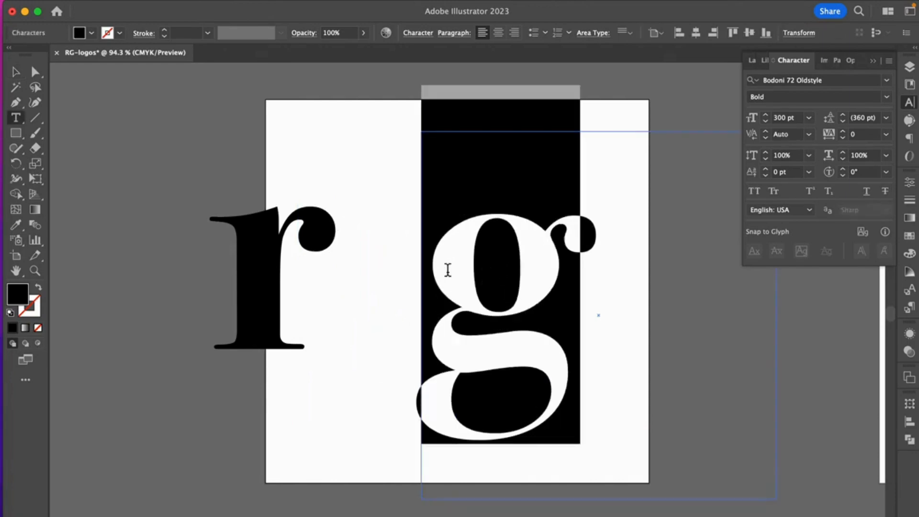
left_click(778, 121)
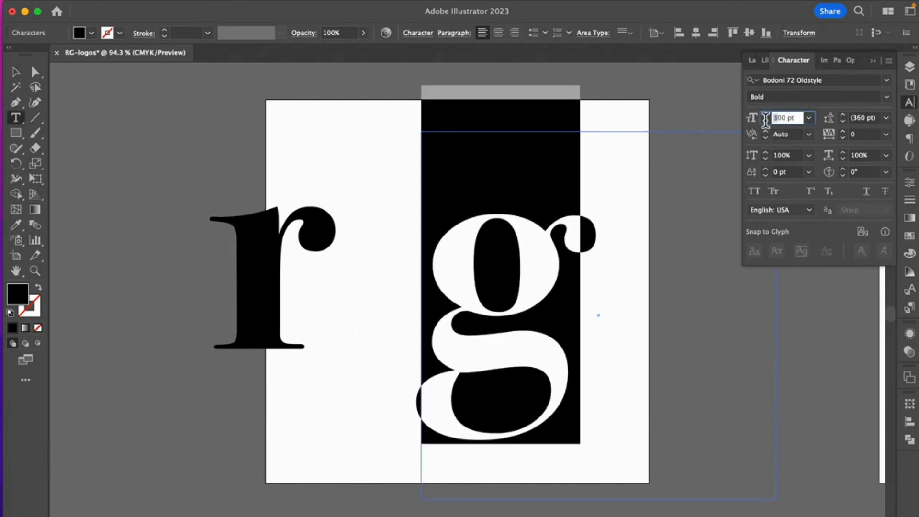
type("4")
key("Return")
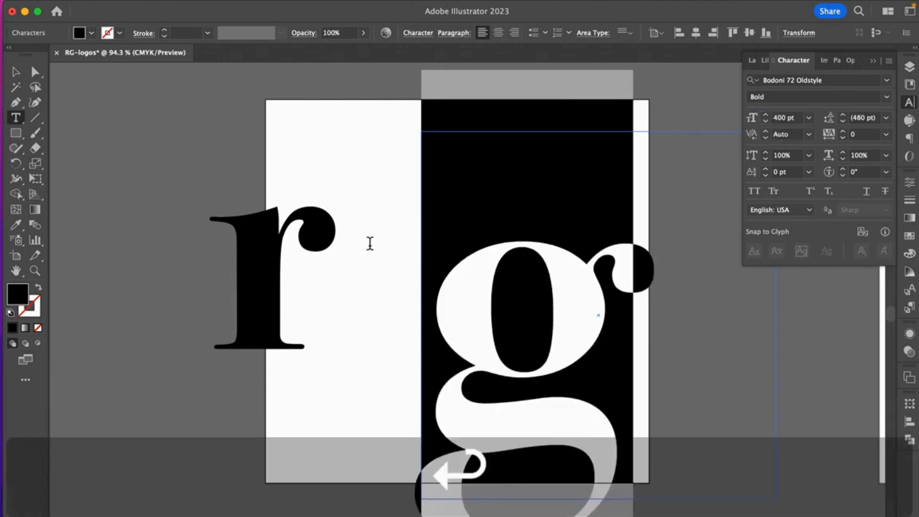
Step: Set the letter r's font size to 400 pt
left_click_drag(283, 275, 188, 272)
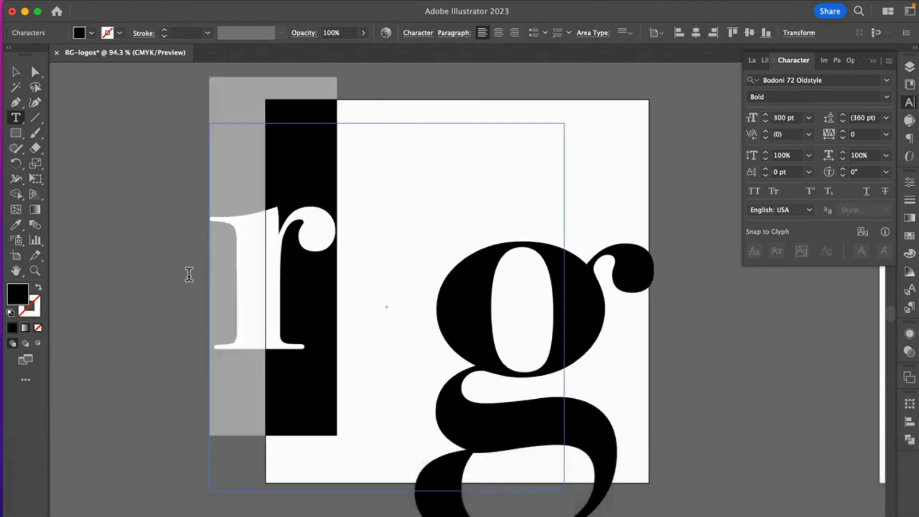
left_click(775, 119)
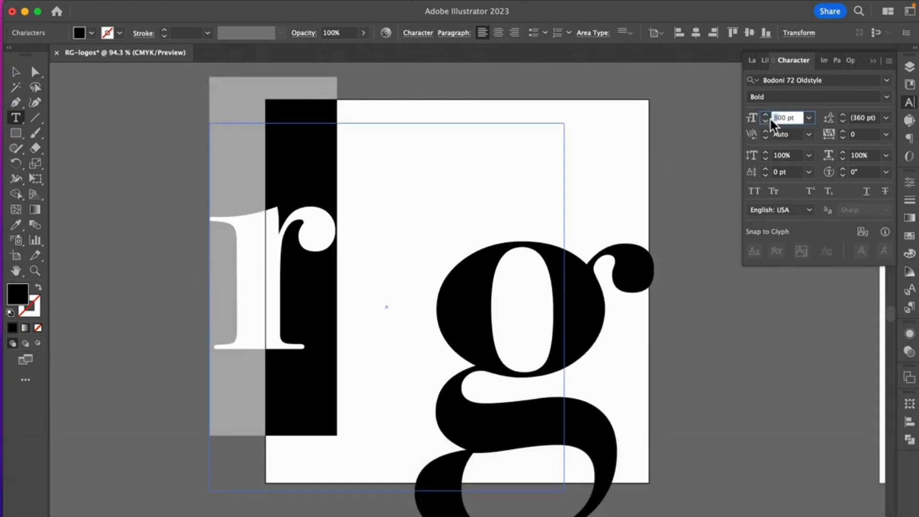
type("4")
key("Return")
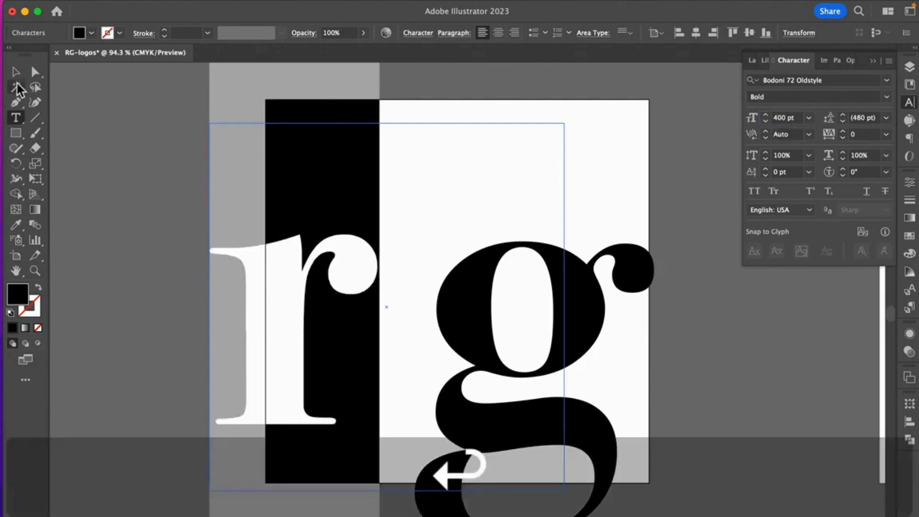
Step: Reposition the enlarged r and g inside the first artboard so the r's arm and foot overlap the left side of the g
left_click(16, 72)
left_click_drag(273, 289, 342, 171)
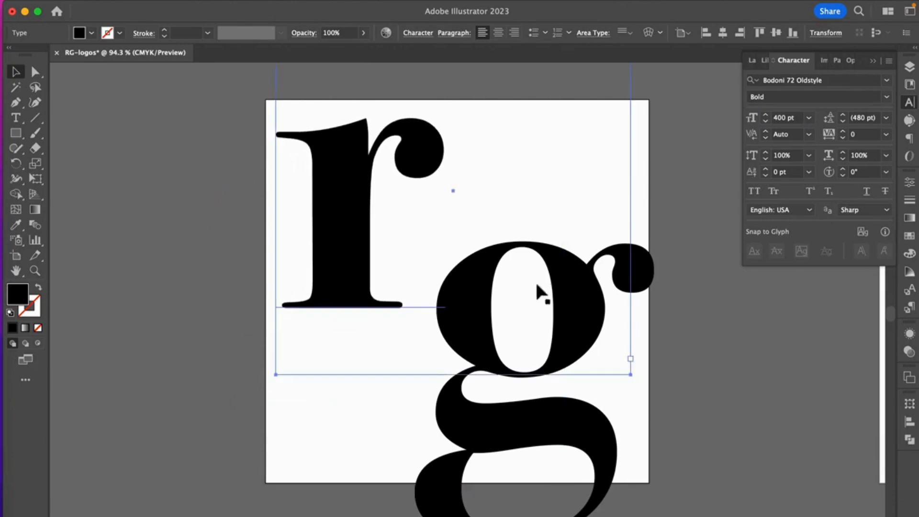
left_click_drag(561, 502, 572, 449)
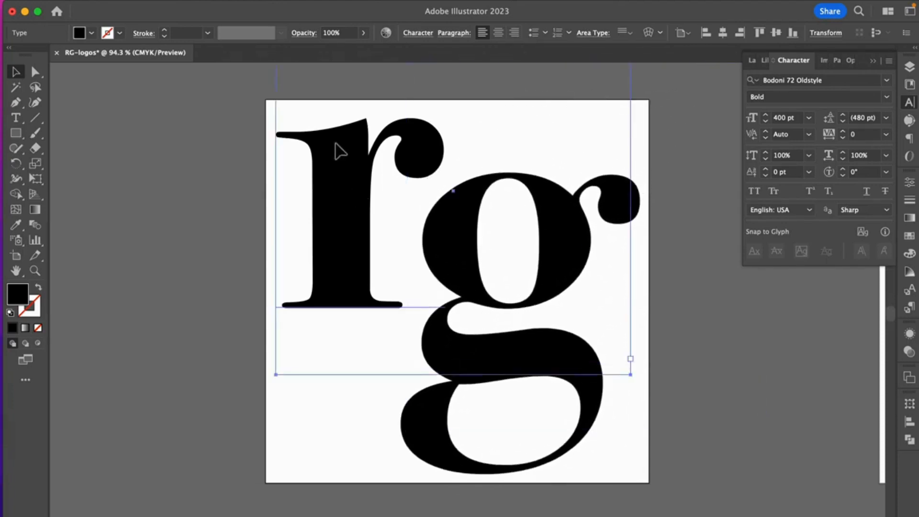
left_click_drag(335, 143, 370, 208)
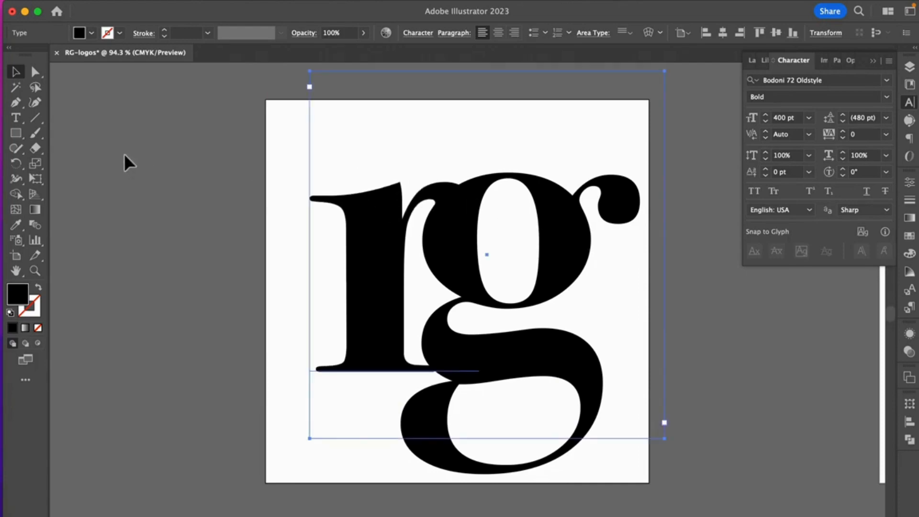
Step: Move the overlapping r and g together slightly up and left to centre them on the first artboard
left_click(158, 207)
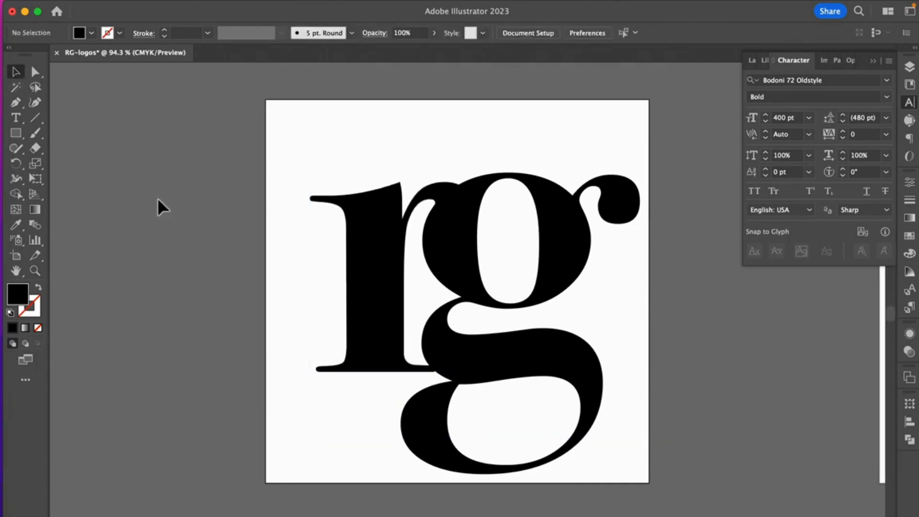
left_click_drag(163, 207, 566, 303)
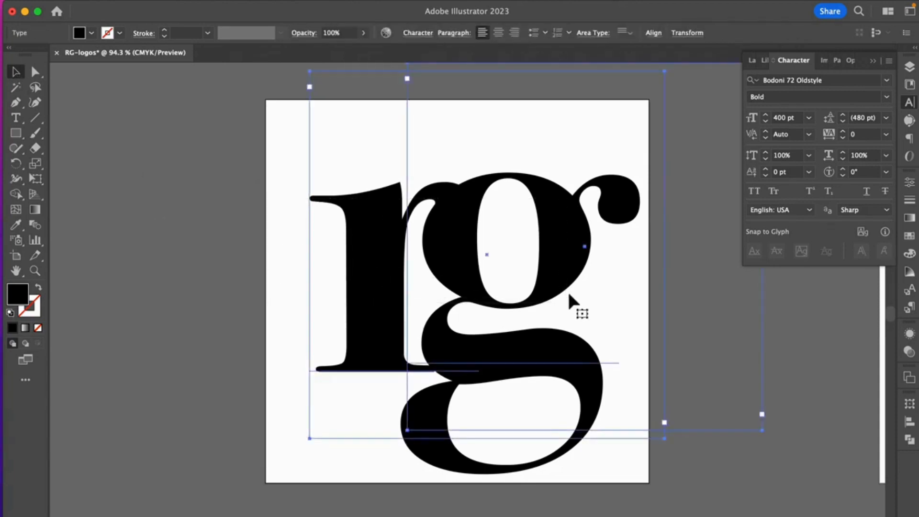
mouse_move(573, 266)
left_mouse_down()
mouse_move(560, 249)
mouse_move(558, 259)
left_mouse_up()
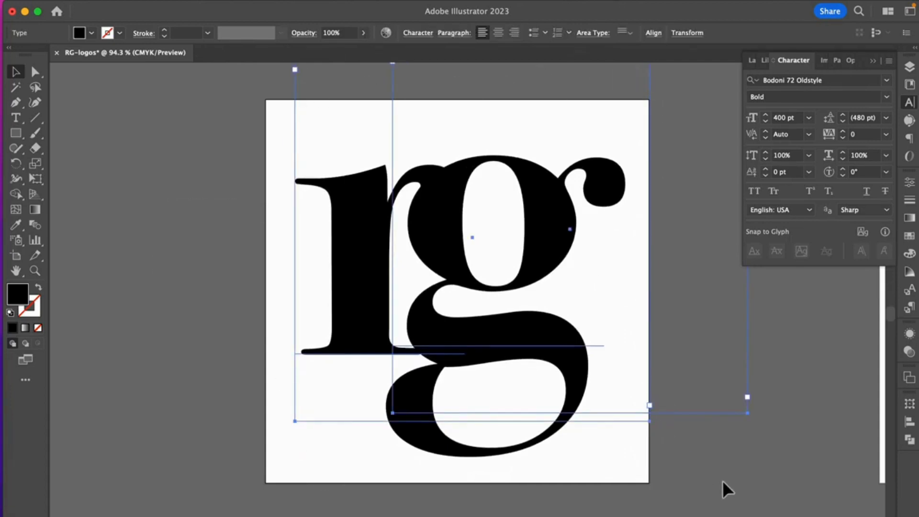
Step: Draw a full-height text frame over the left part of the second artboard and set its font size to 200 pt
scroll(726, 491, "right", 15)
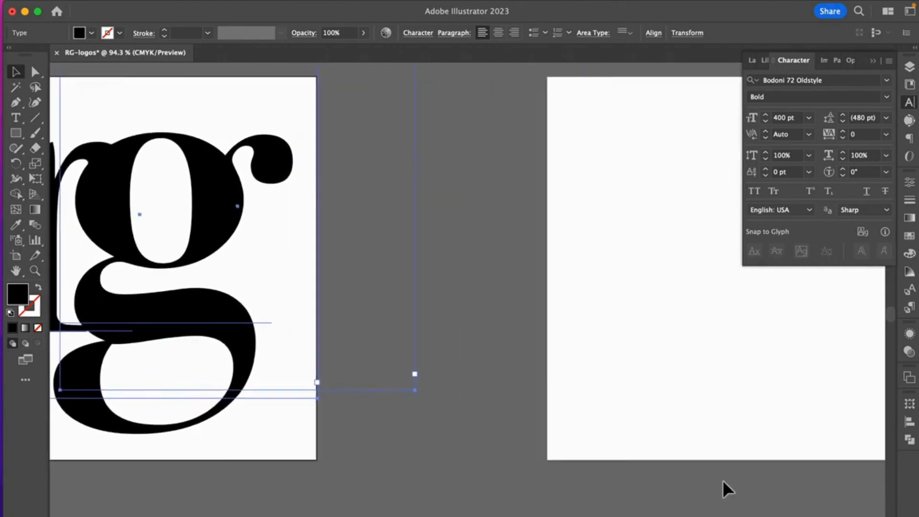
scroll(726, 488, "right", 3)
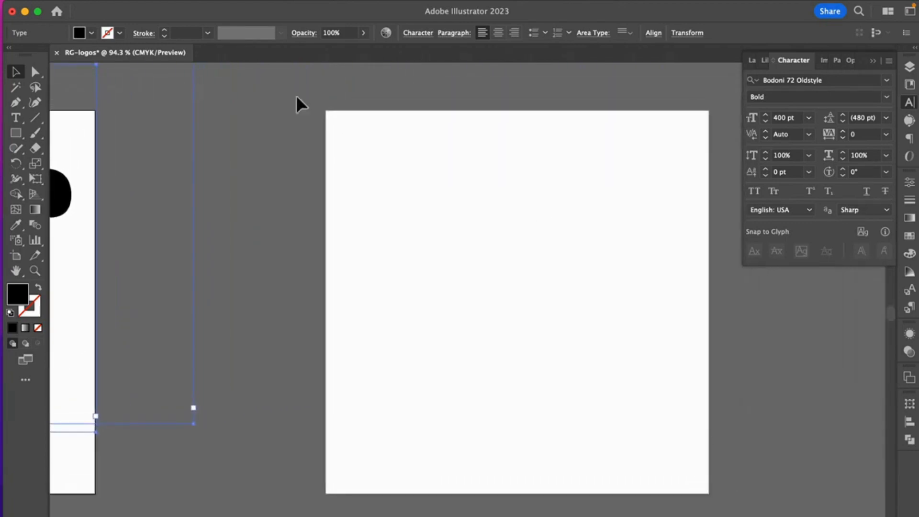
left_click(16, 117)
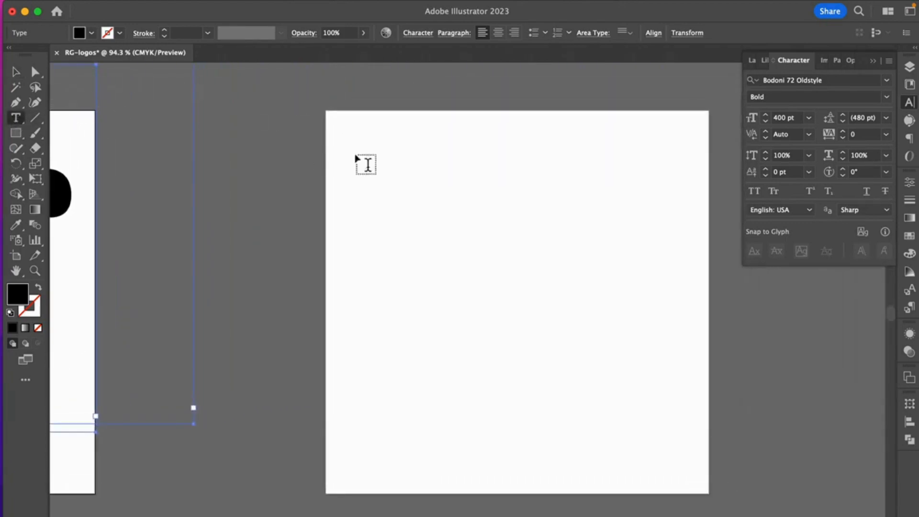
left_click_drag(329, 117, 551, 496)
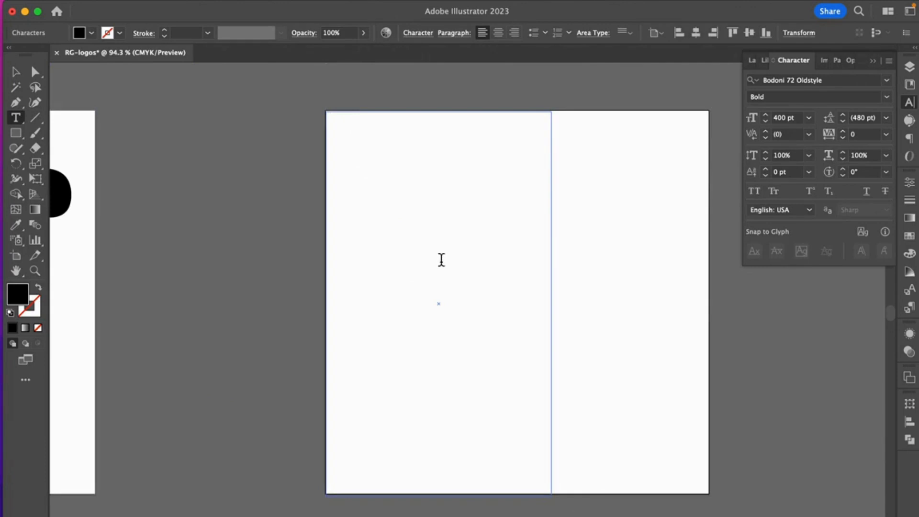
left_click(781, 119)
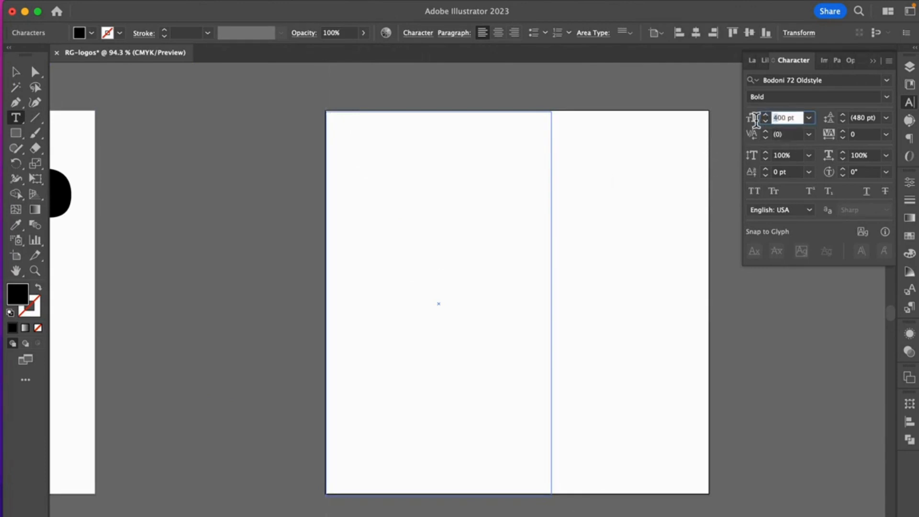
type("2")
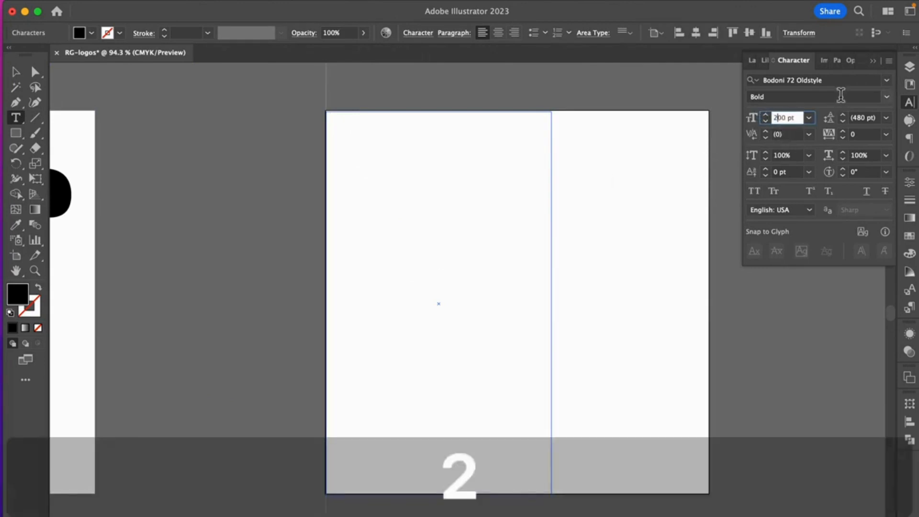
Step: Change the new text frame's font to BalboaPlus Fill
left_click(832, 82)
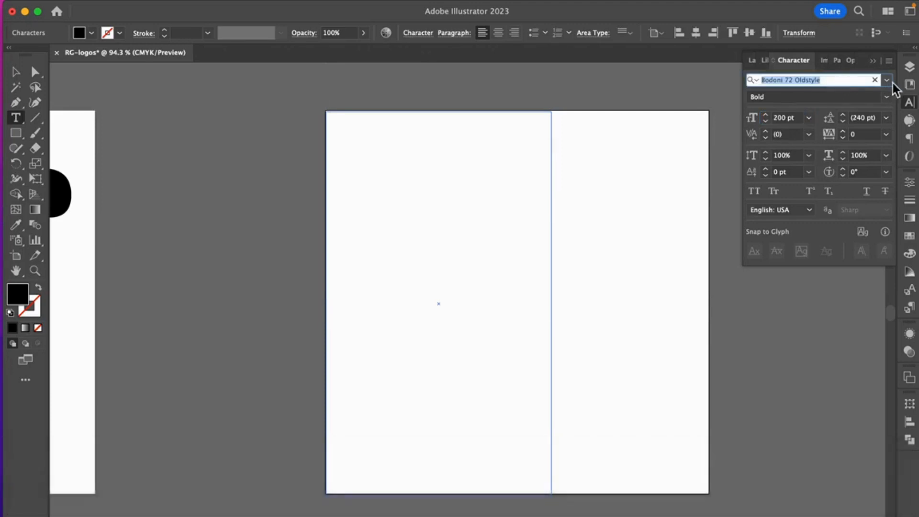
type("l")
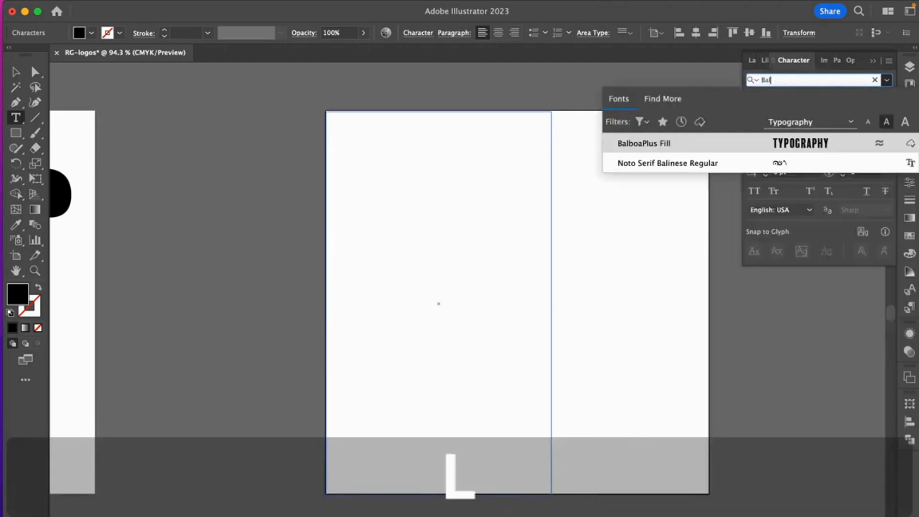
left_click(645, 142)
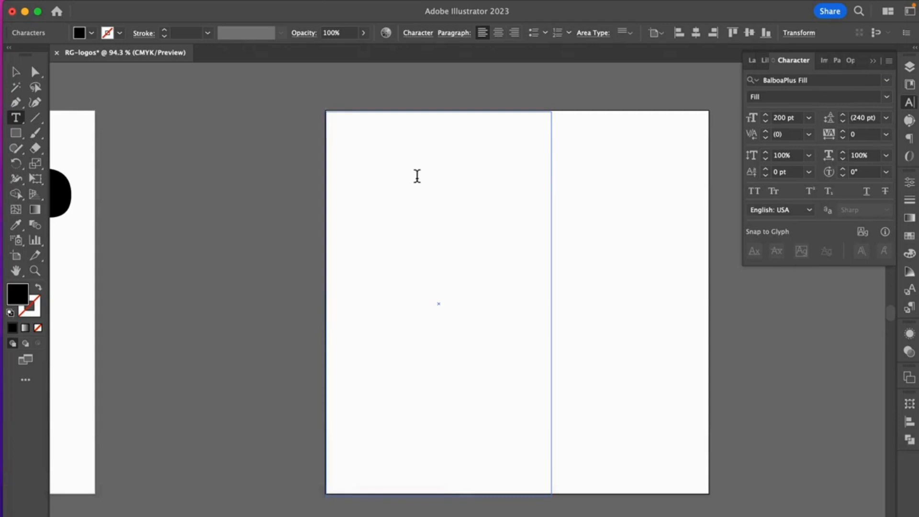
Step: Enter a capital "B" in the text frame and replace it with a capital "R"
type("B")
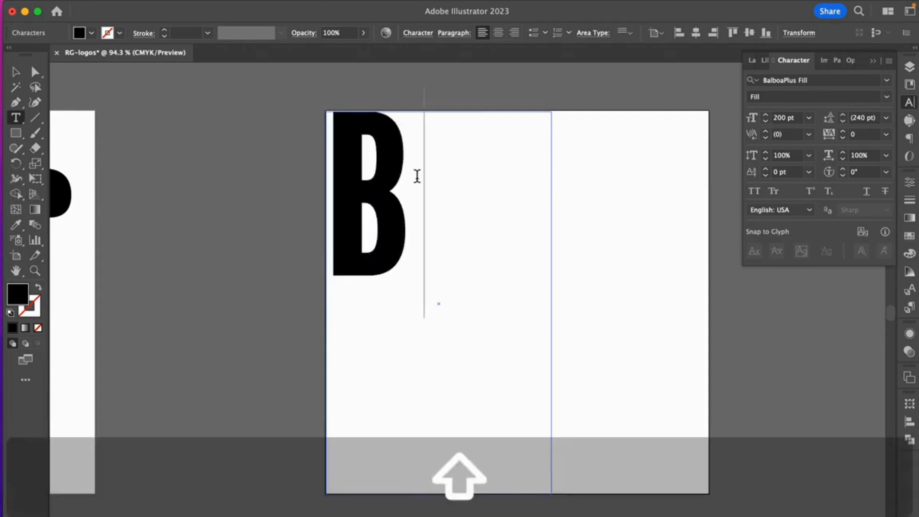
left_click(359, 224, "shift")
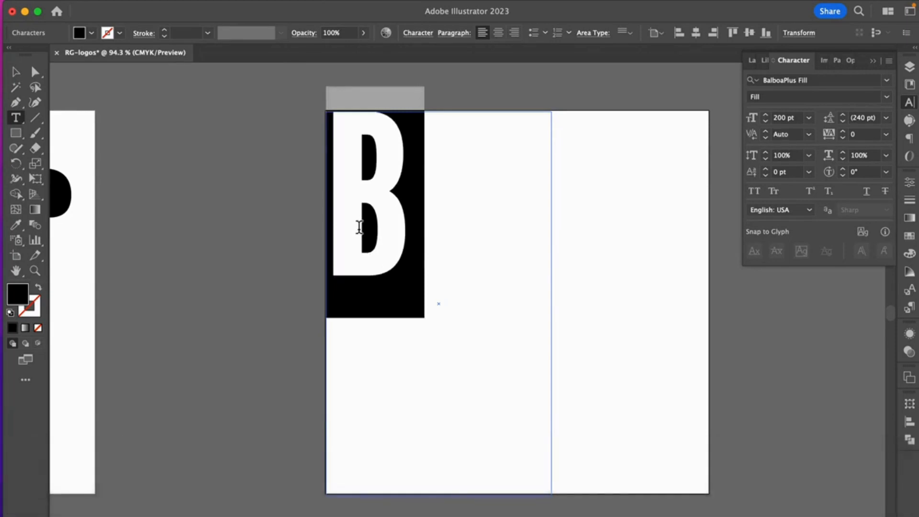
type("R")
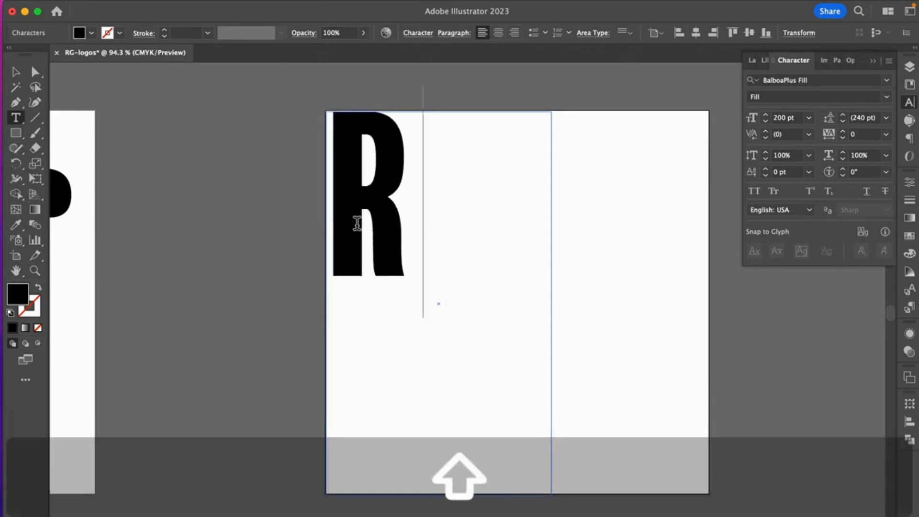
Step: Try the R at a font size of 500 pt and undo the change
left_click(366, 224, "shift")
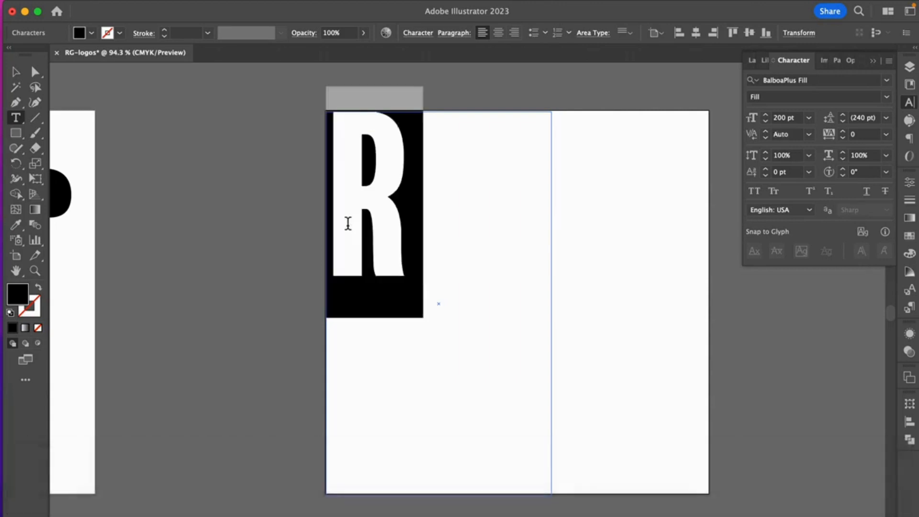
double_click(781, 120)
type("500")
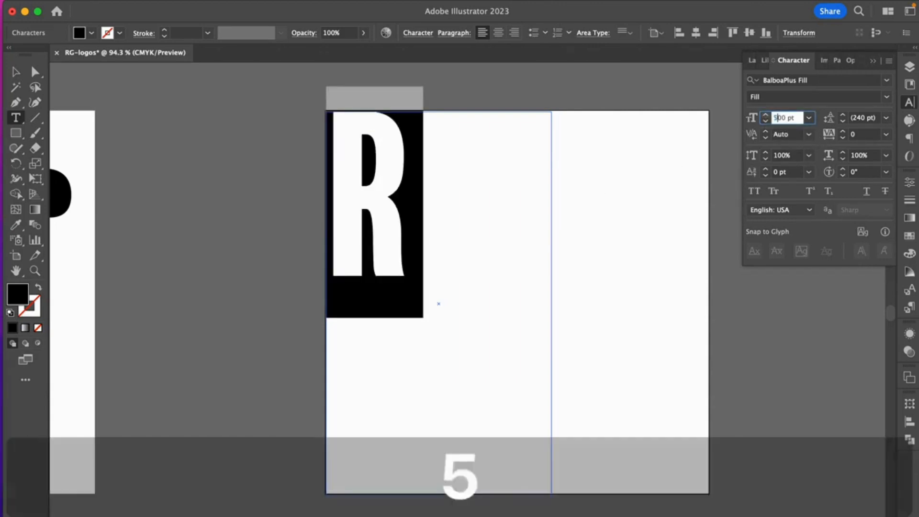
key("Return")
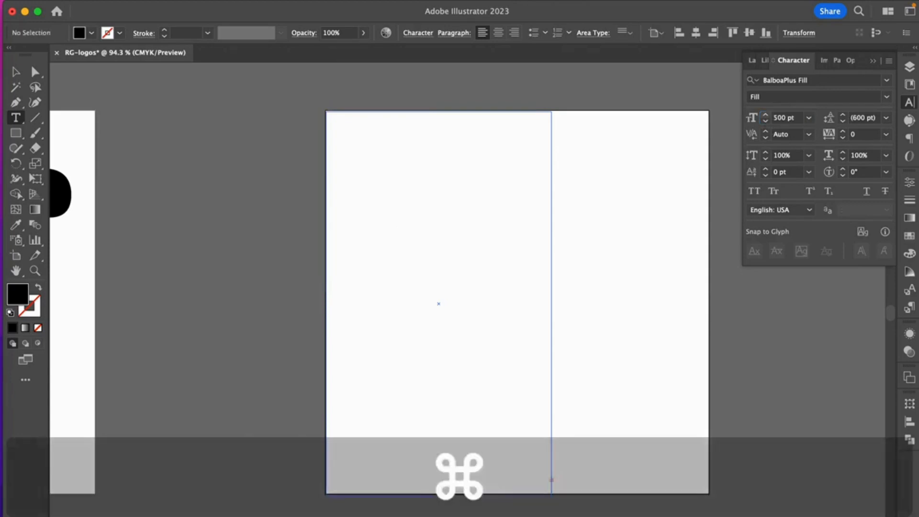
key("super+z")
Step: Set the R's font size to 400 pt and move it right and slightly down within the second artboard
double_click(780, 119)
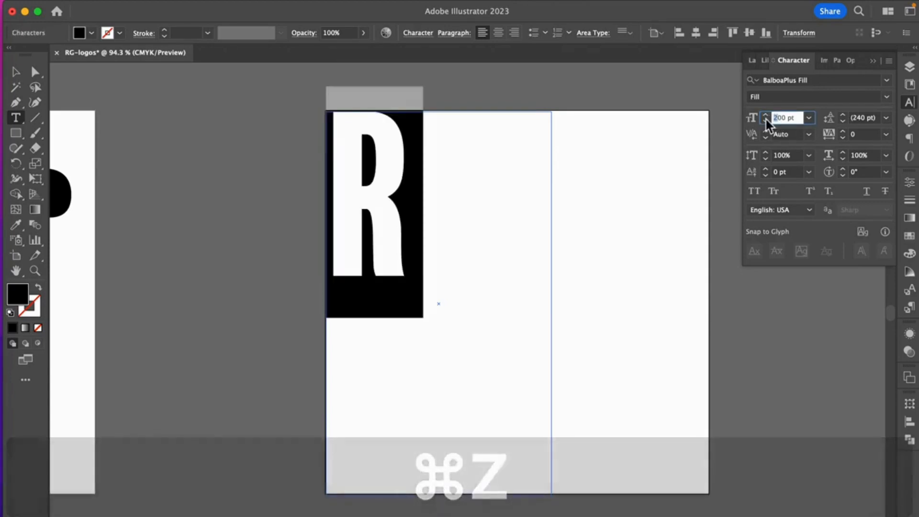
type("400")
key("Return")
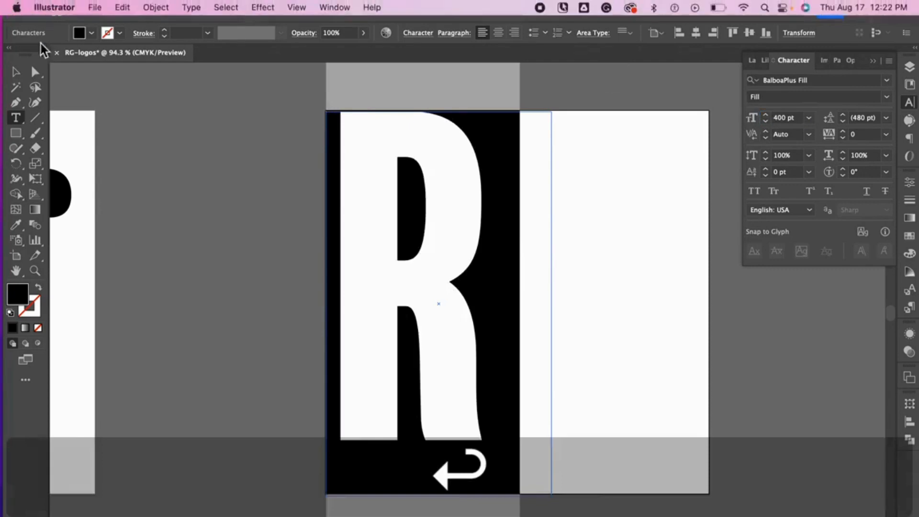
left_click(16, 72)
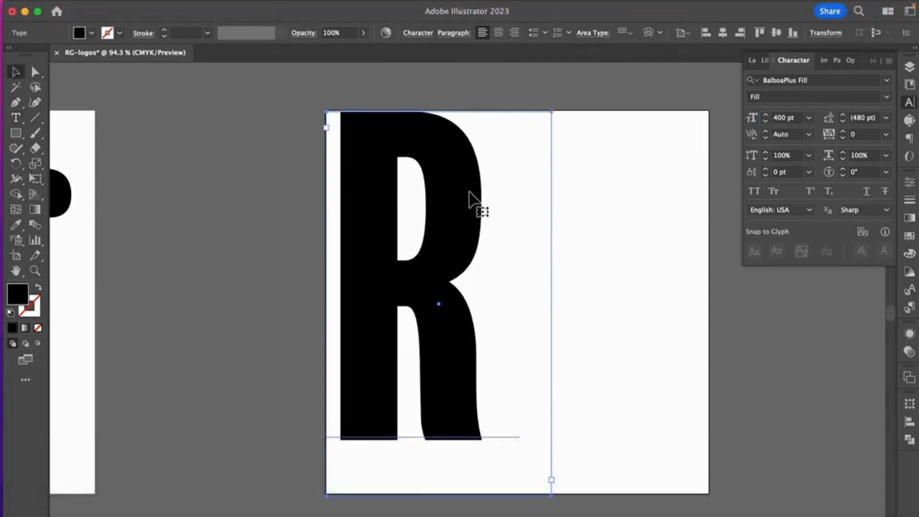
left_click_drag(477, 199, 591, 226)
Step: Draw a tall new text frame in the space between the second and third artboards
left_click(16, 133)
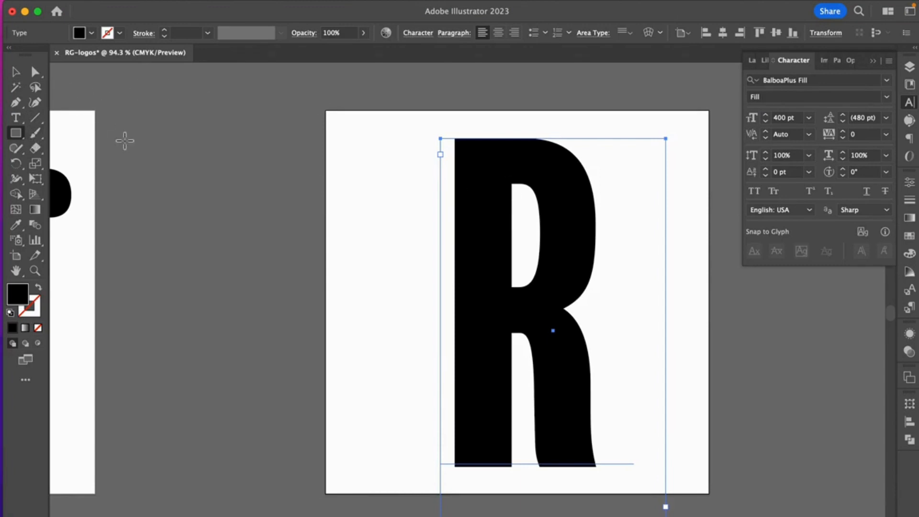
left_click(16, 117)
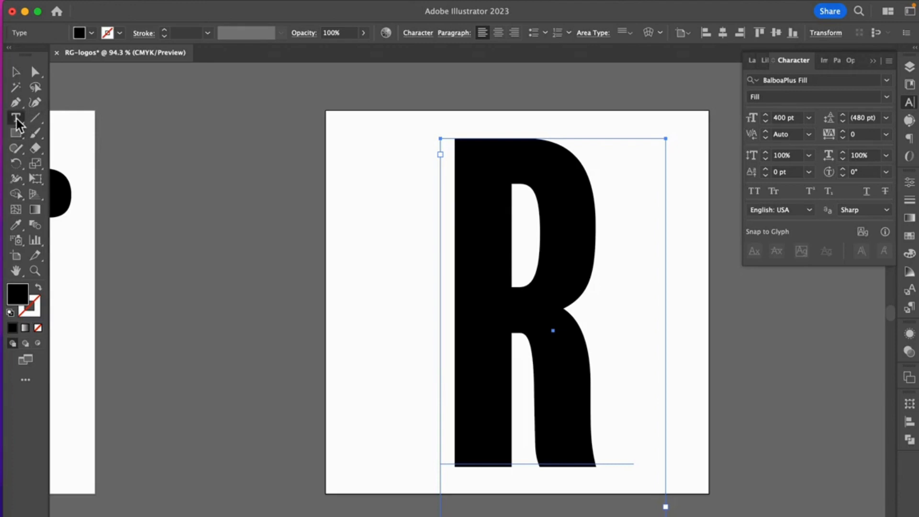
left_click(170, 92)
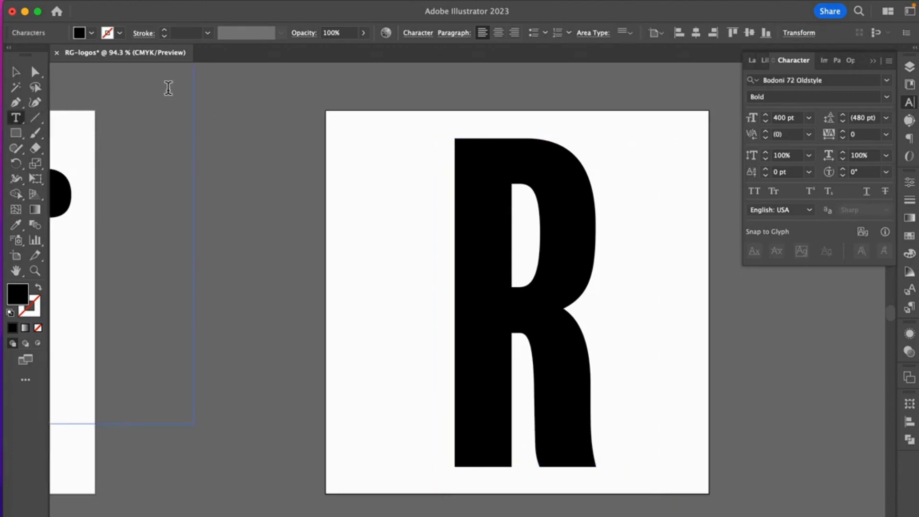
left_click(230, 96)
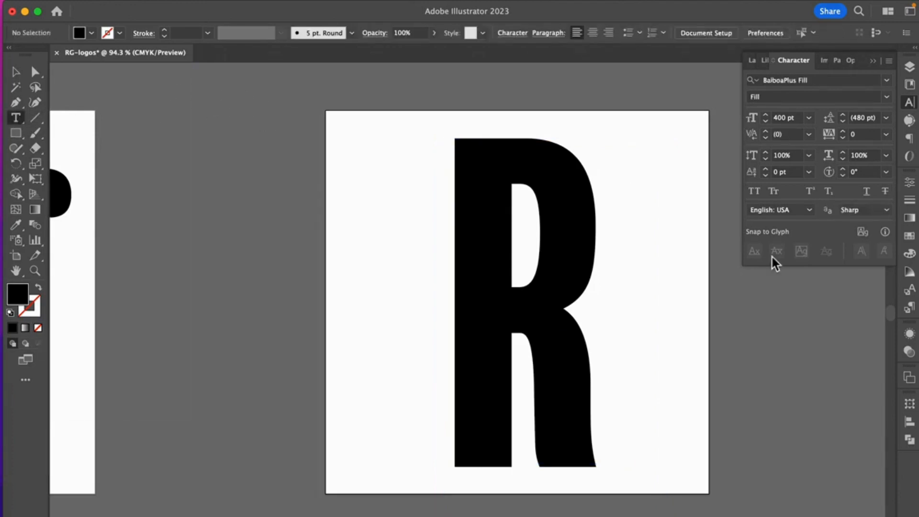
scroll(735, 412, "right", 10)
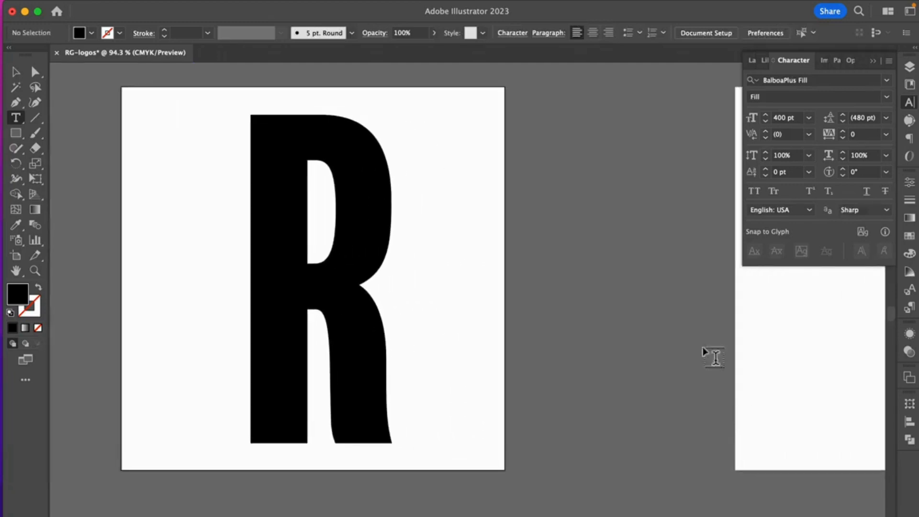
left_click_drag(551, 88, 797, 505)
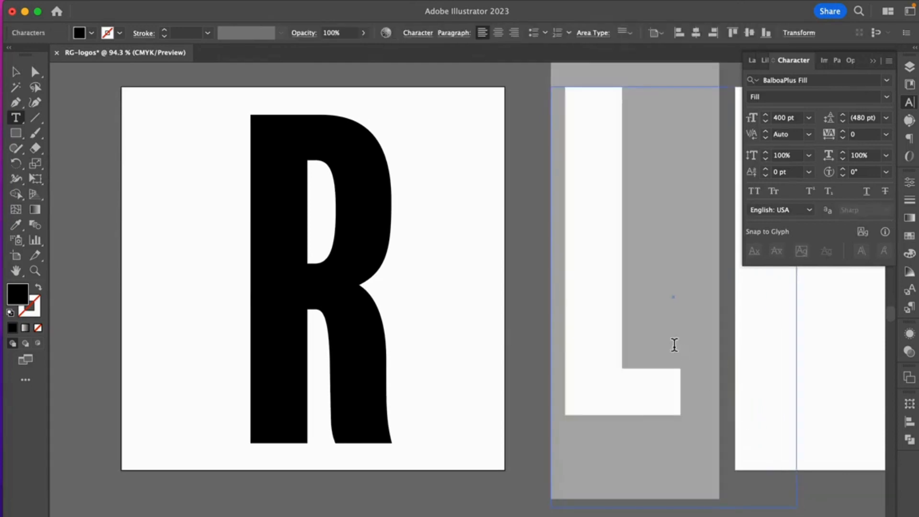
Step: Set the new frame's font size to 200 pt and replace its placeholder text with a capital "G"
double_click(779, 119)
type("200")
key("Return")
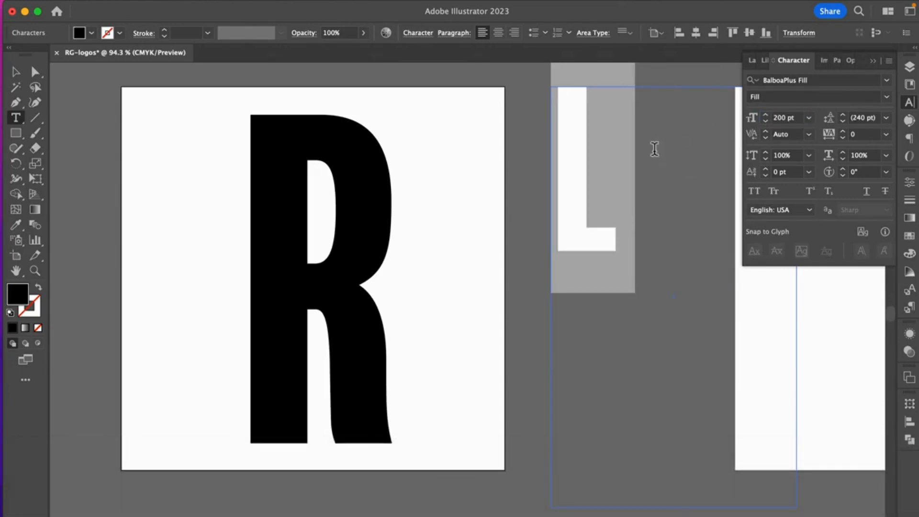
left_click(622, 180)
left_click_drag(621, 224, 574, 224)
type("G")
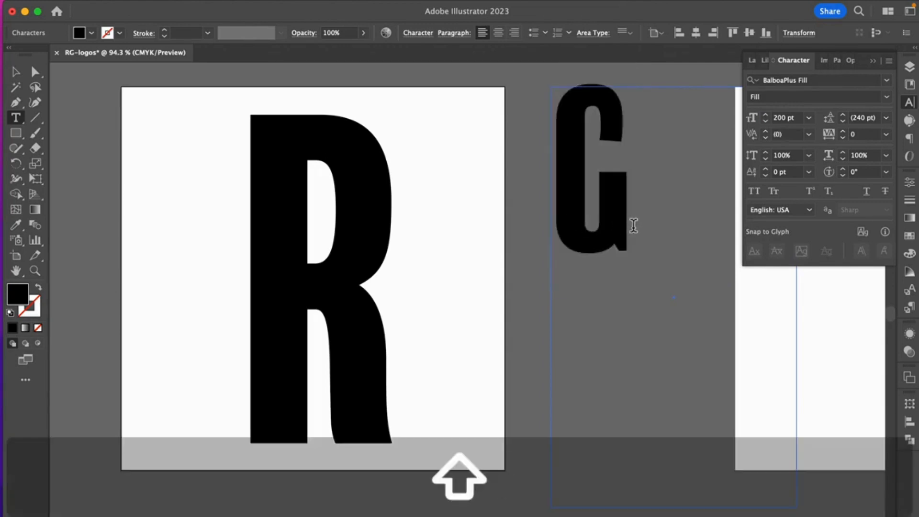
Step: Change the fill color of the capital G to white
left_click_drag(632, 223, 567, 224)
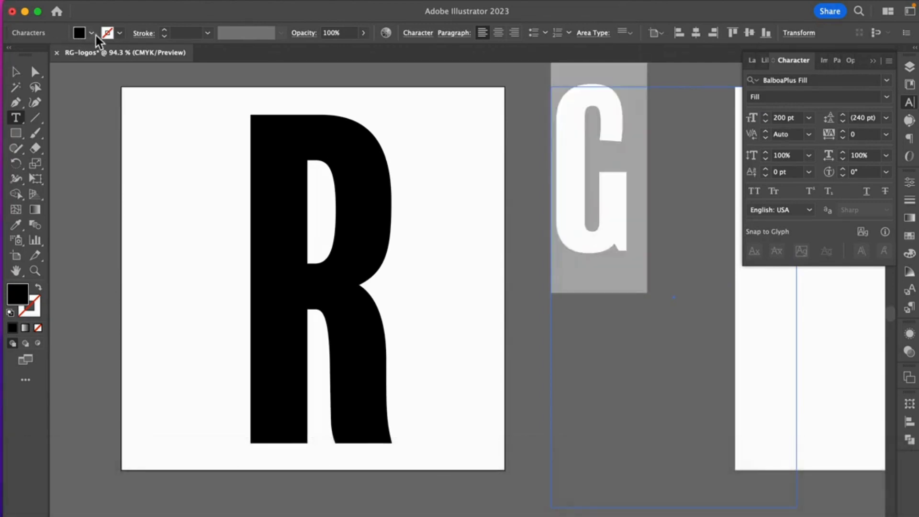
left_click(93, 33)
left_click(27, 56)
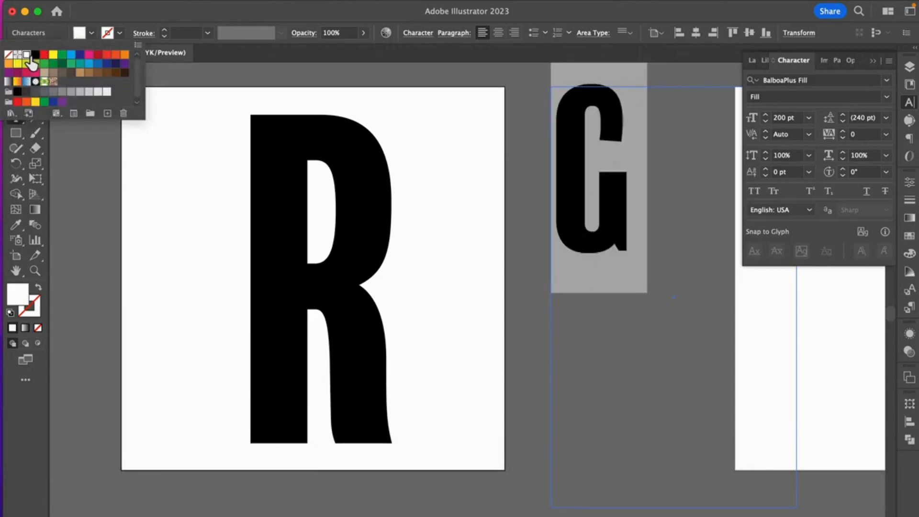
left_click(229, 76)
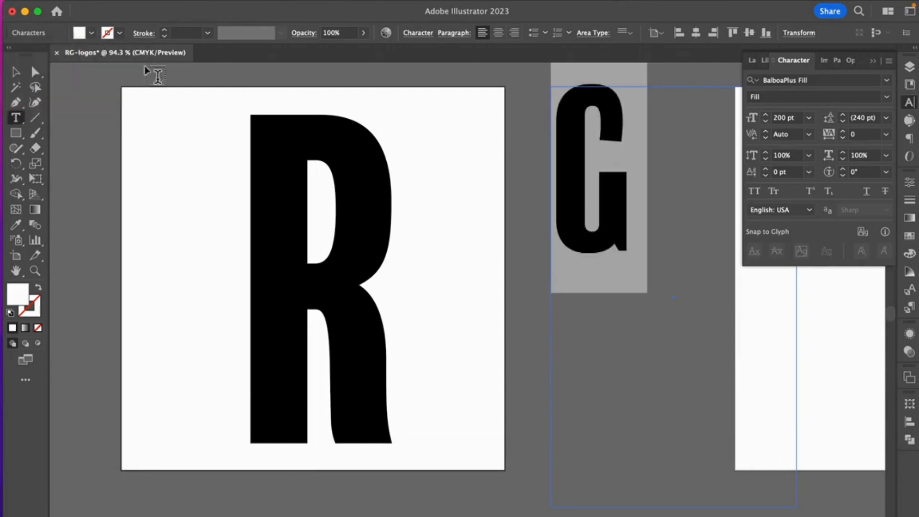
Step: Move the white G onto the middle of the black R's vertical stem and deselect it
left_click(17, 72)
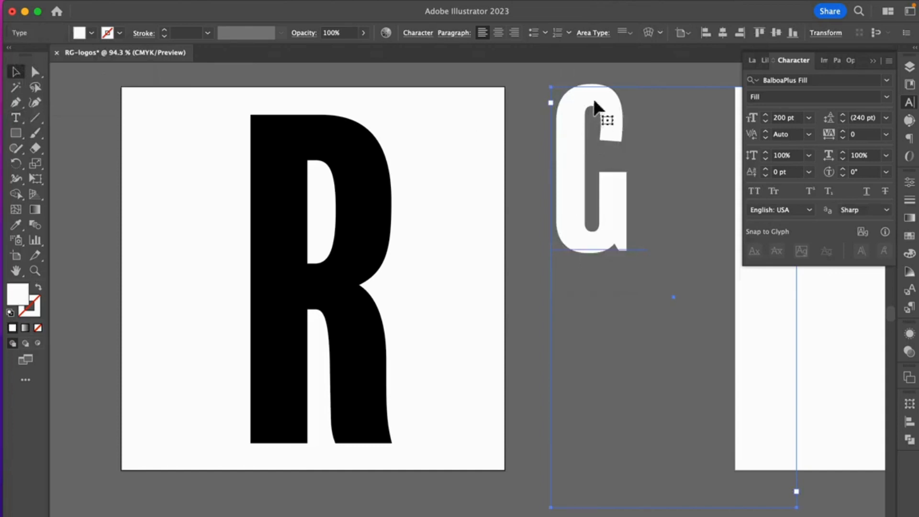
left_click_drag(603, 108, 276, 238)
scroll(569, 231, "left", 3)
scroll(568, 231, "down", 1)
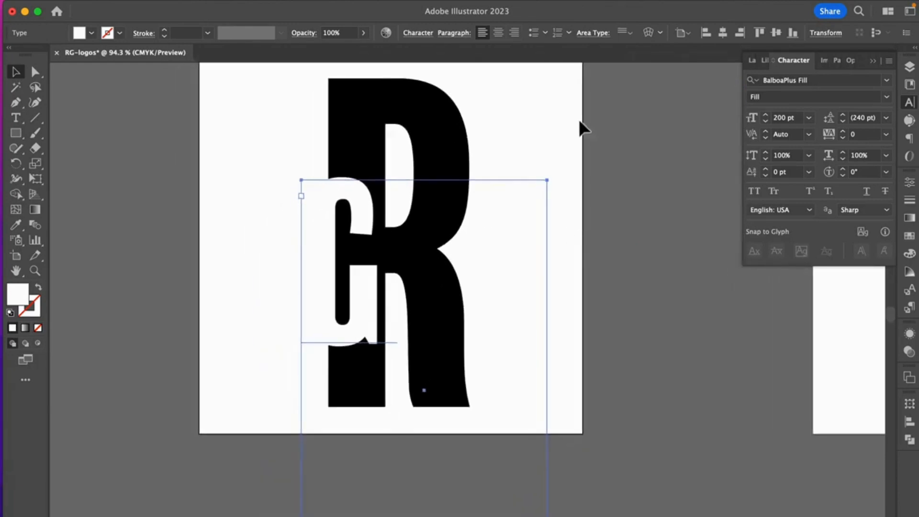
left_click(580, 134)
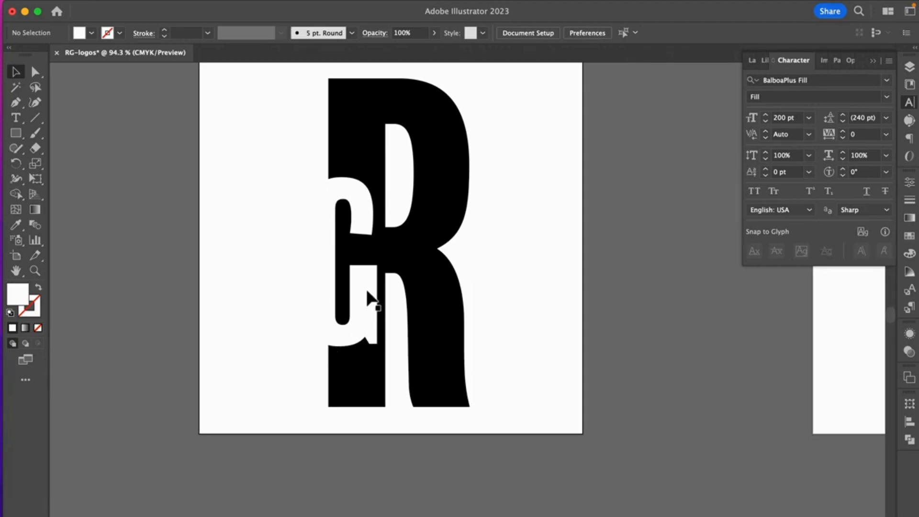
Step: Examine the R and G logo on the second artboard alongside the first logo and the empty artboards
scroll(566, 295, "up", 3)
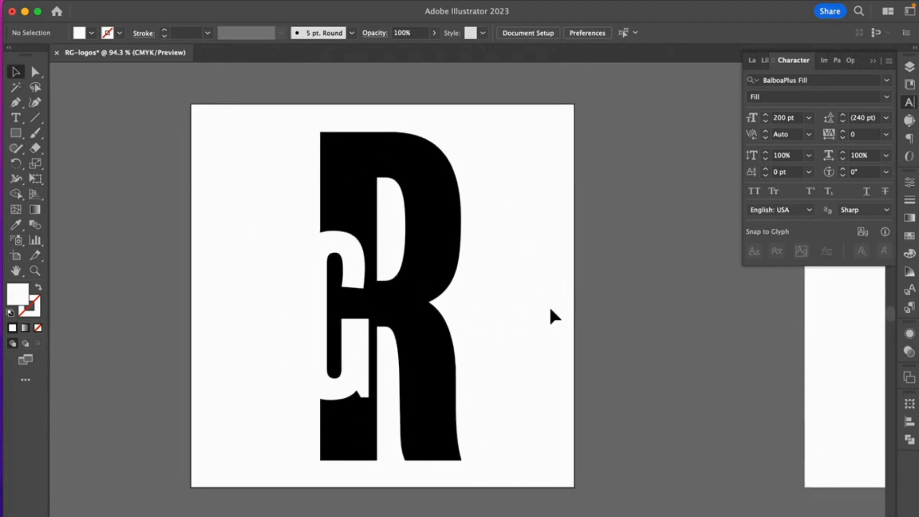
scroll(549, 305, "right", 3)
scroll(549, 316, "right", 2)
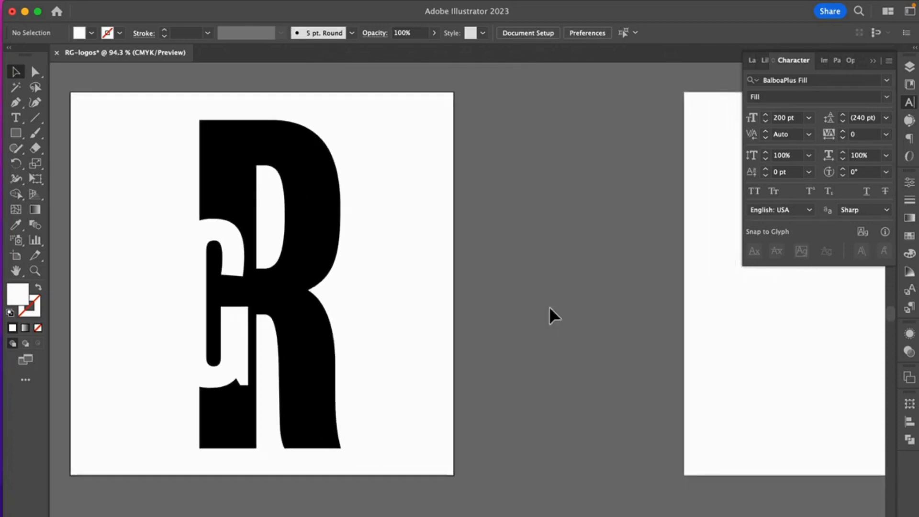
key("super+minus")
key("super+minus")
key("super+minus")
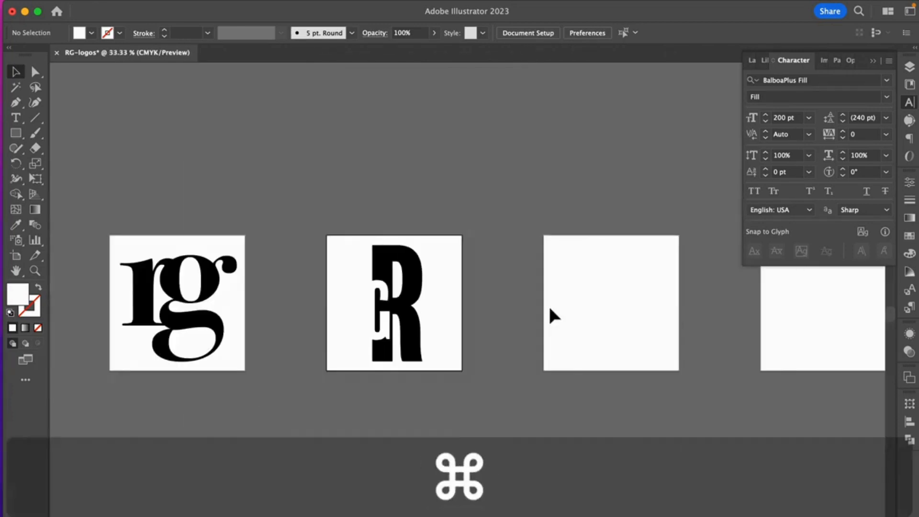
scroll(549, 308, "right", 10)
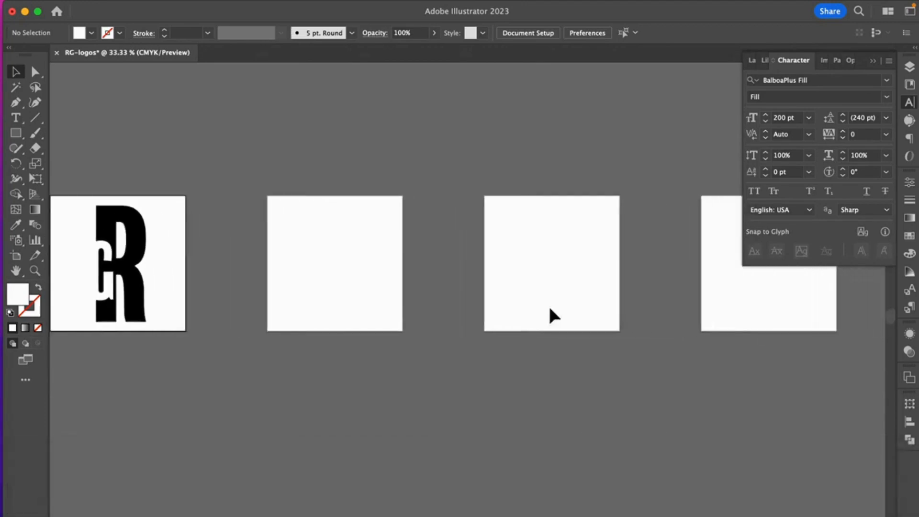
scroll(549, 308, "right", 5)
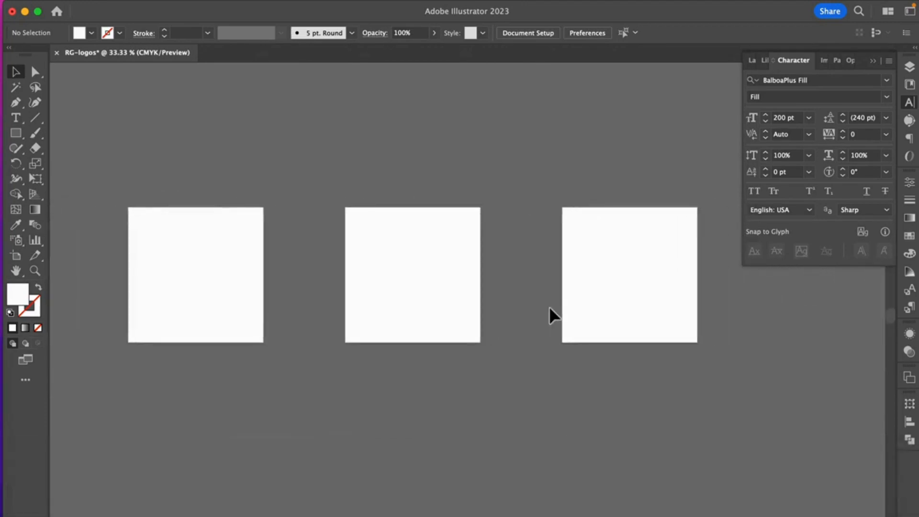
scroll(550, 307, "left", 12)
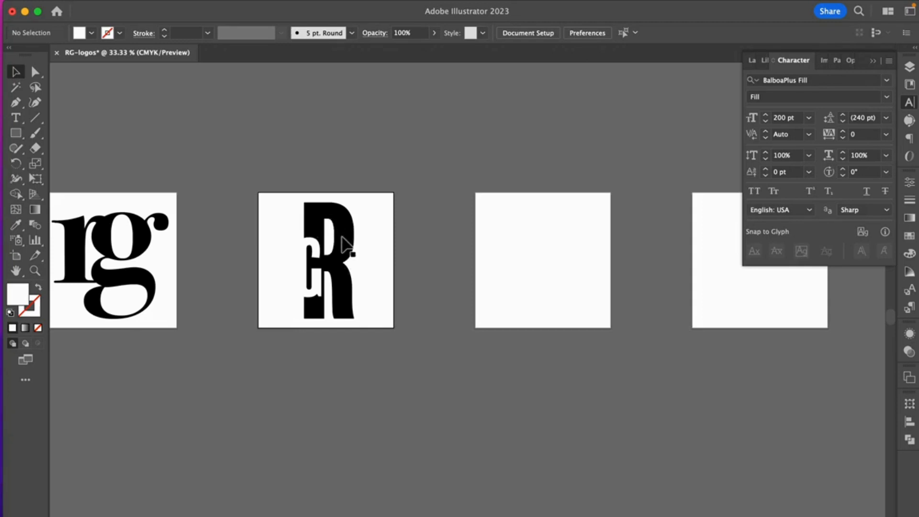
left_click(15, 134)
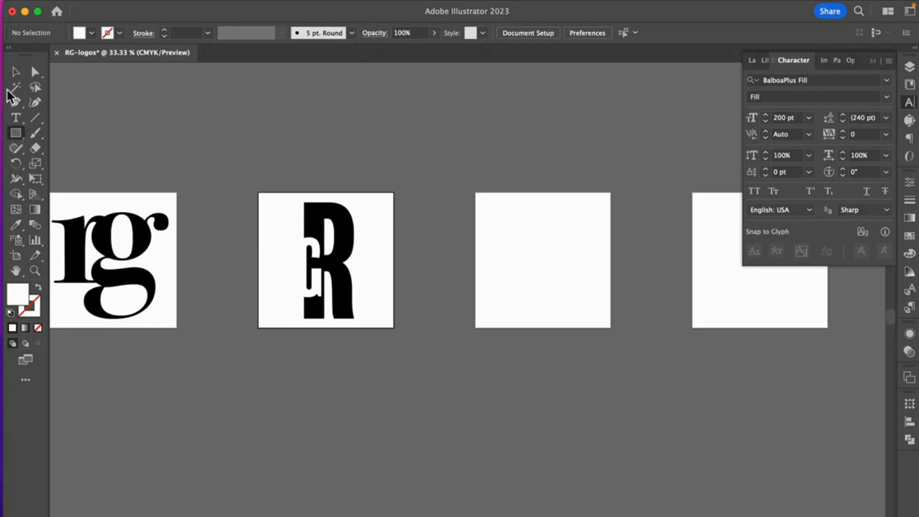
left_click(16, 72)
scroll(278, 141, "left", 4)
scroll(279, 142, "up", 1)
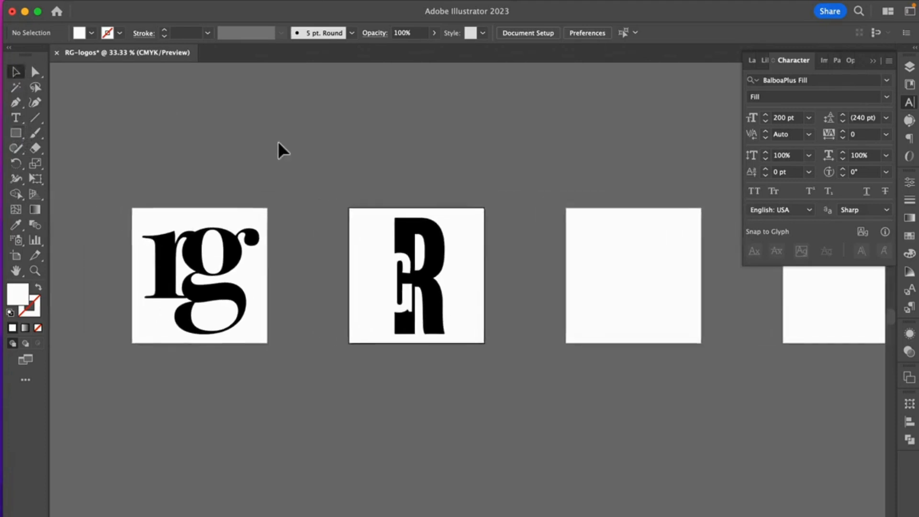
scroll(278, 143, "up", 3)
scroll(279, 142, "right", 3)
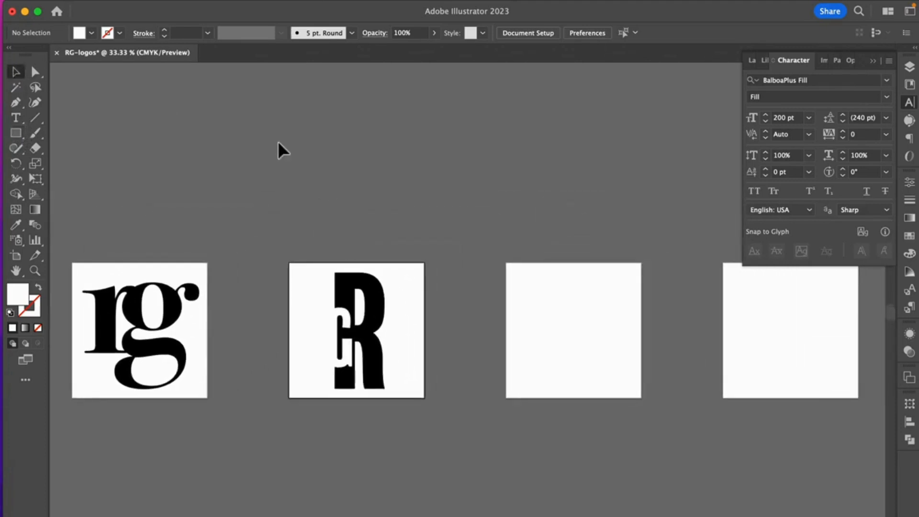
scroll(278, 143, "right", 9)
scroll(278, 143, "left", 13)
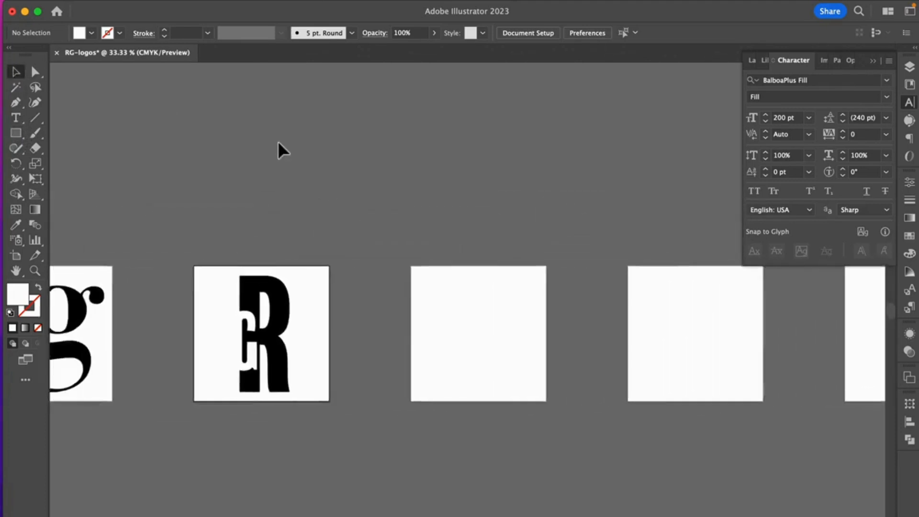
scroll(278, 142, "down", 1)
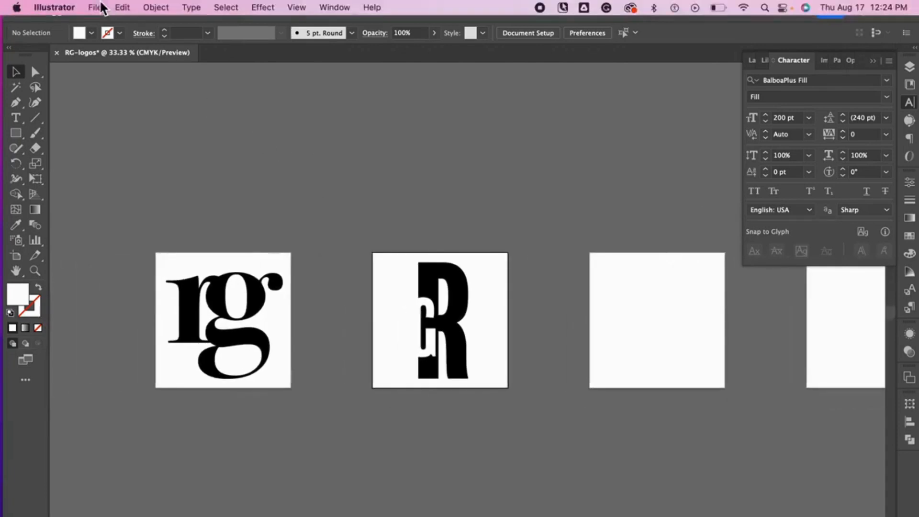
Step: Save the document as RG-logos.ai in the Fauvist Paintings folder, using the Illustrator 2020 version
left_click(95, 7)
left_click(102, 145)
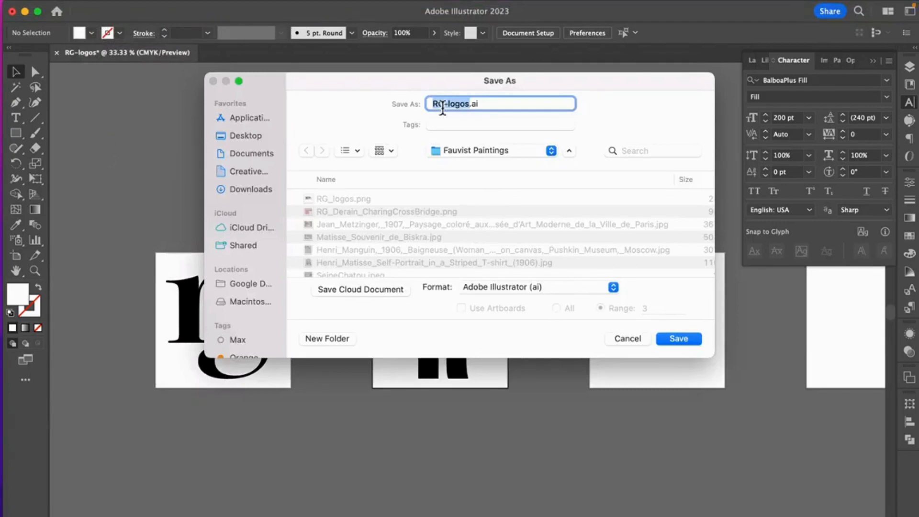
left_click(688, 337)
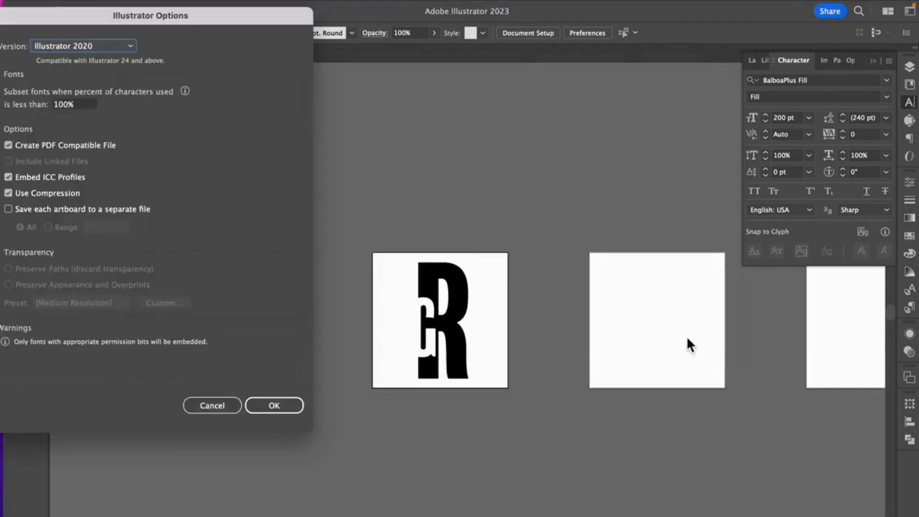
left_click(280, 410)
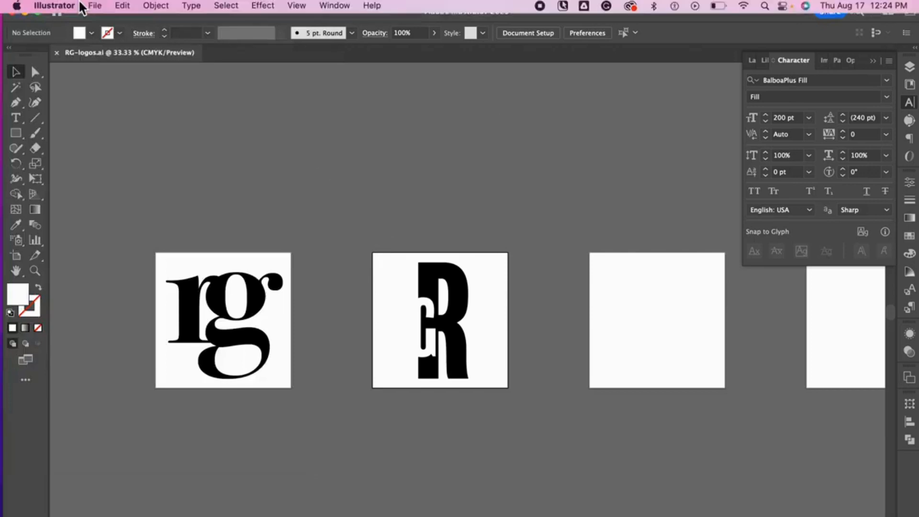
Step: Export only artboard 2 as RG-logos.png in PNG format at High (300 ppi) resolution with a white background
left_click(97, 7)
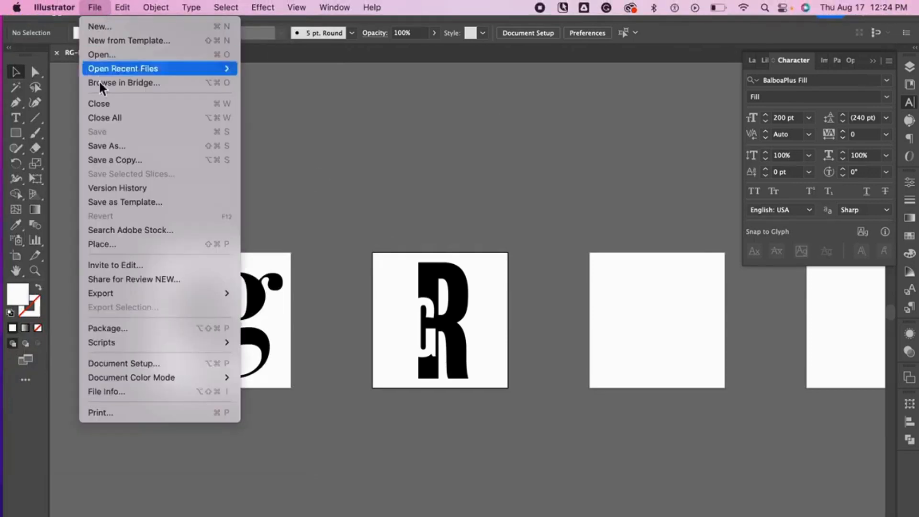
mouse_move(102, 296)
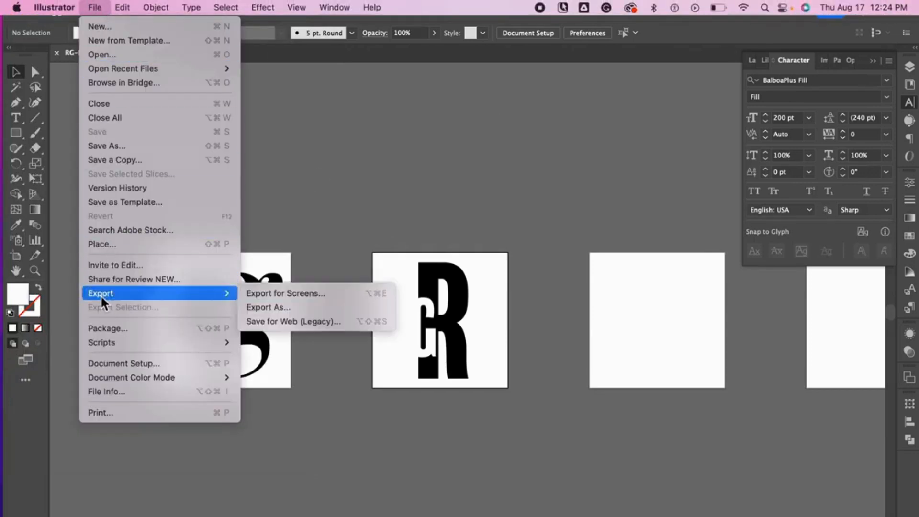
left_click(259, 307)
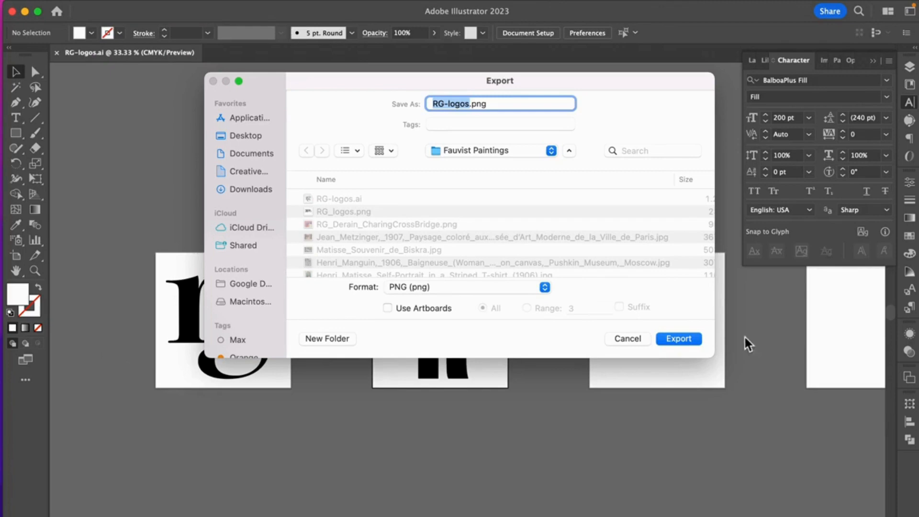
left_click(388, 308)
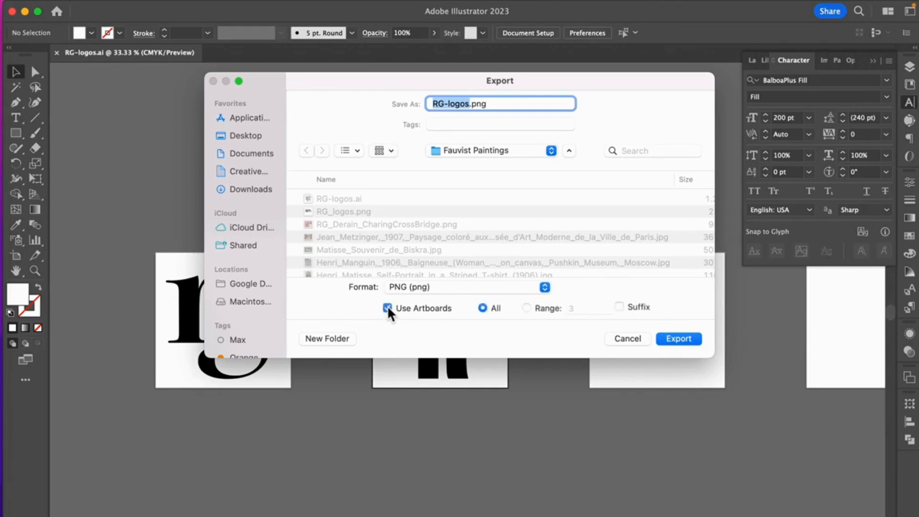
left_click(527, 308)
left_click(573, 308)
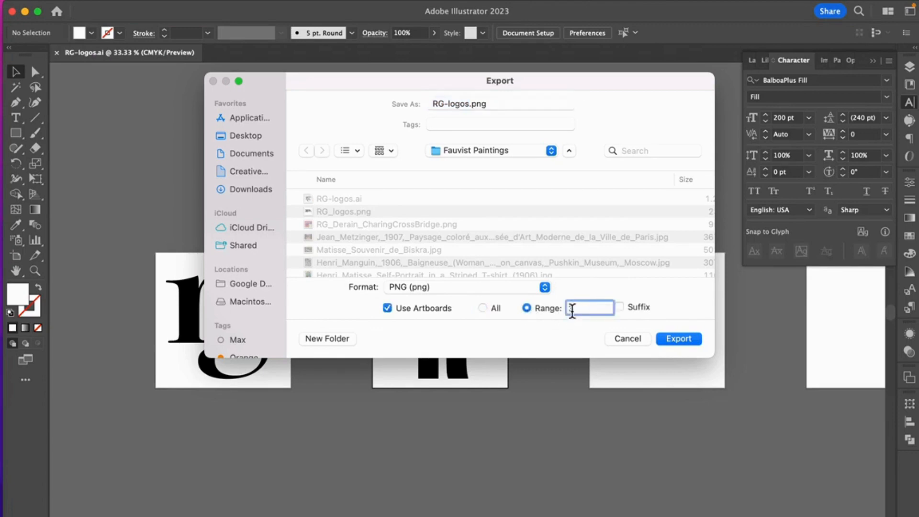
type("2")
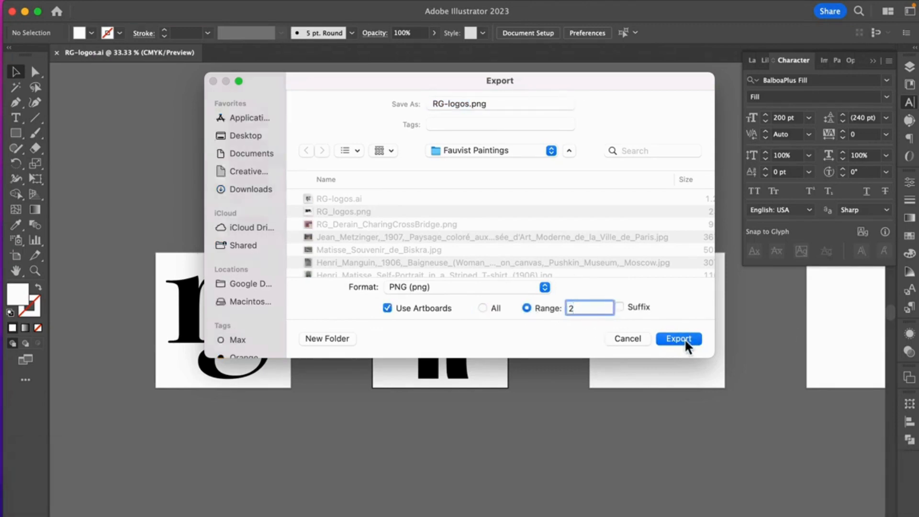
left_click(685, 338)
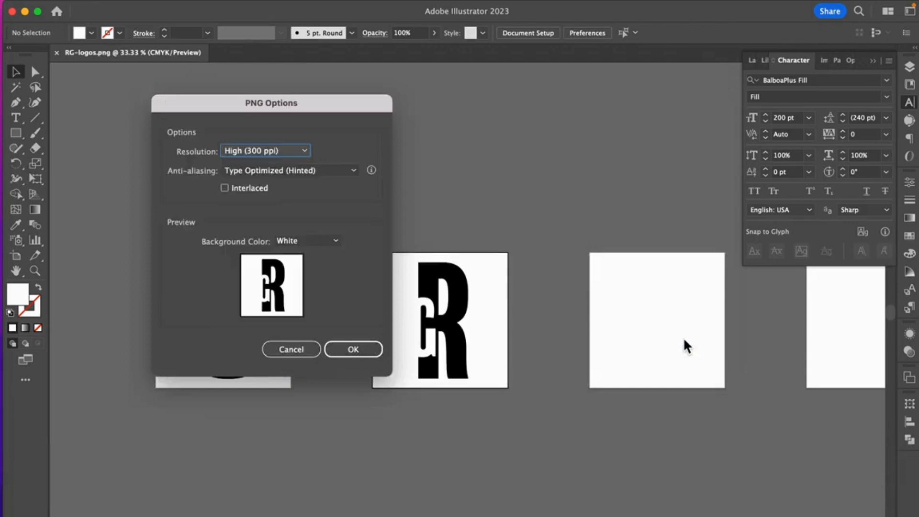
left_click(362, 347)
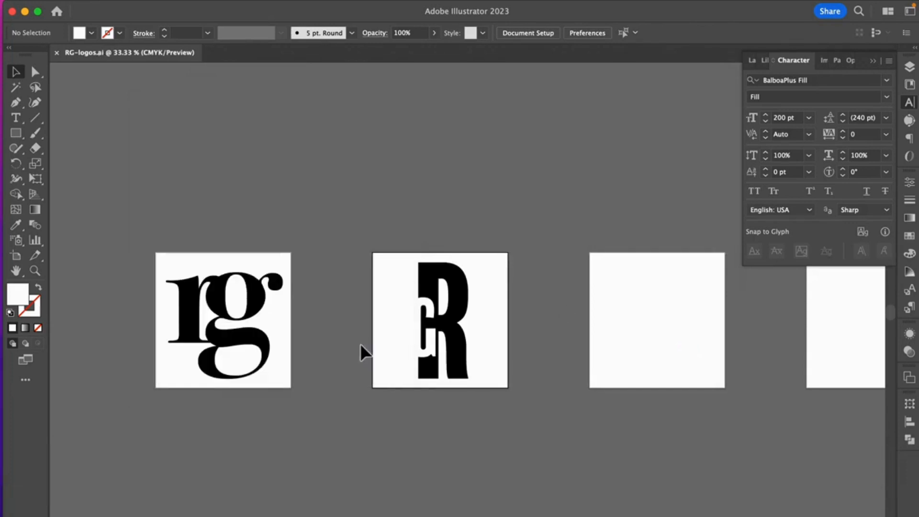